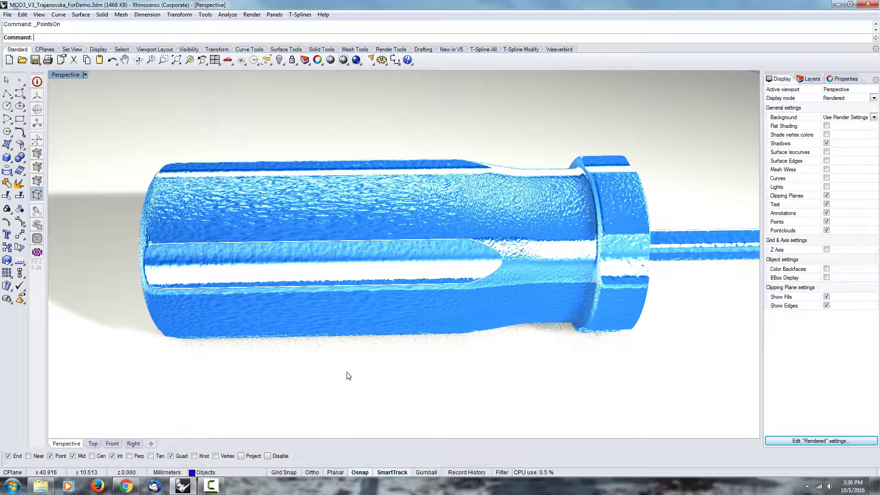
# - Turn on the control points of the screwdriver's main handle surface
pyautogui.moveTo(372, 390); pyautogui.dragTo(372, 353, button='right')
pyautogui.click(362, 215)
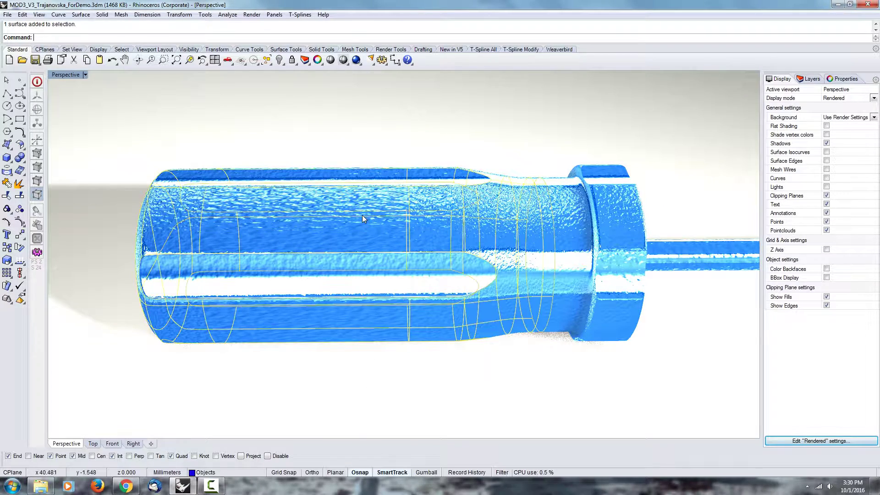
pyautogui.moveTo(356, 211); pyautogui.dragTo(357, 220, button='right')
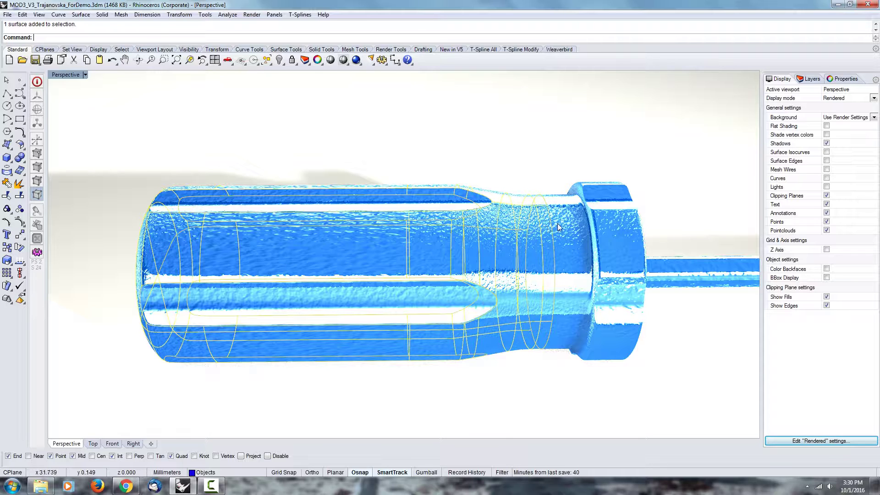
pyautogui.scroll(5, 395, 267)
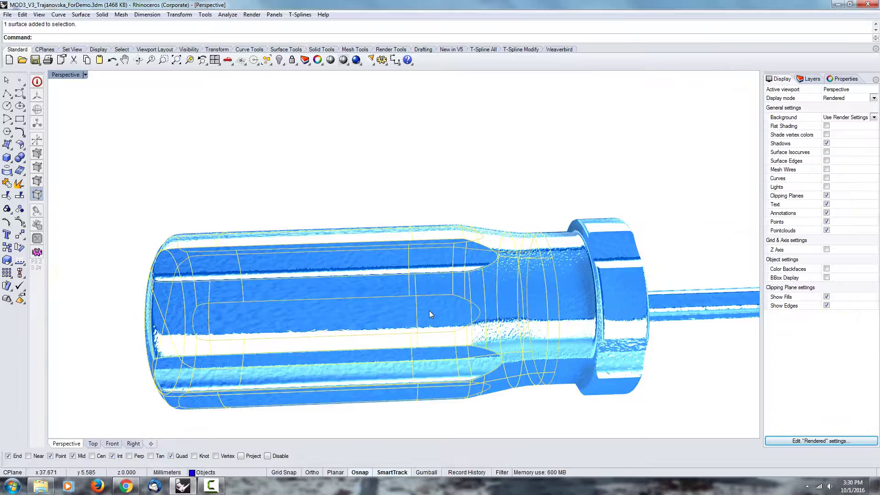
pyautogui.moveTo(420, 331); pyautogui.dragTo(419, 302, button='right')
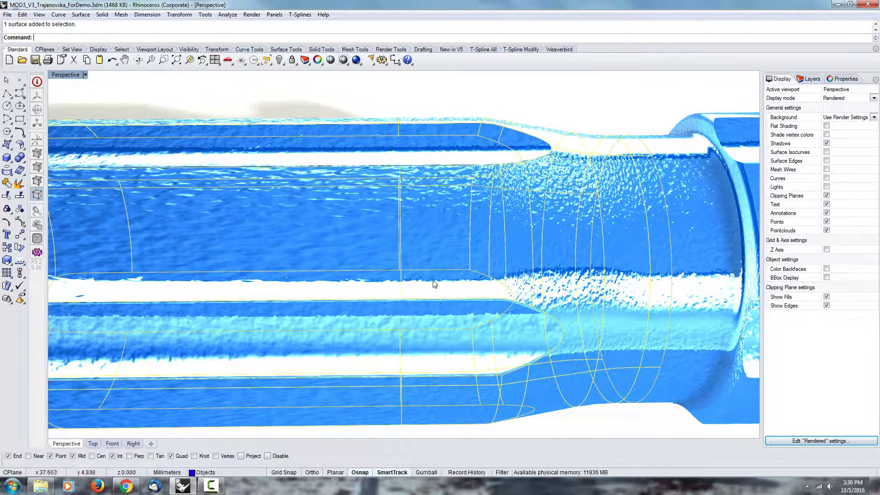
pyautogui.moveTo(432, 284); pyautogui.dragTo(453, 252, button='right')
pyautogui.scroll(-3, 433, 256)
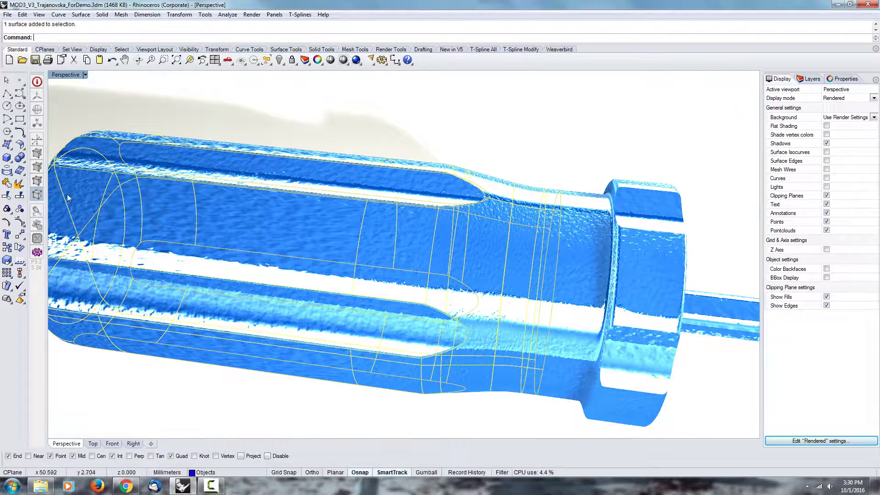
pyautogui.click(19, 223)
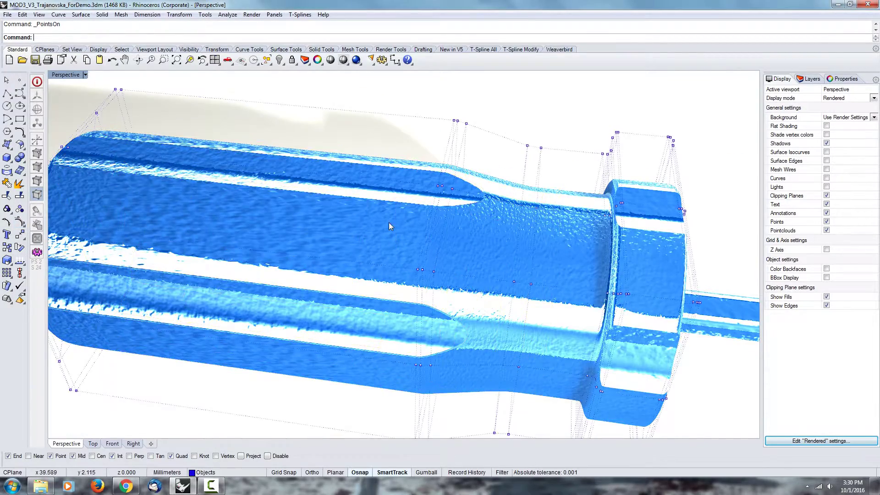
# - Select a single control point on the handle near the end of the grip grooves and examine the control polygon
pyautogui.moveTo(389, 221); pyautogui.dragTo(405, 215, button='right')
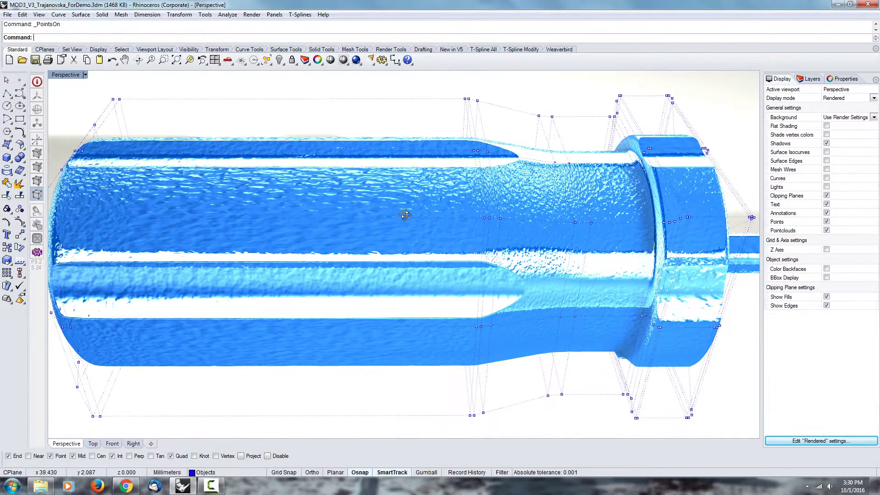
pyautogui.click(488, 219)
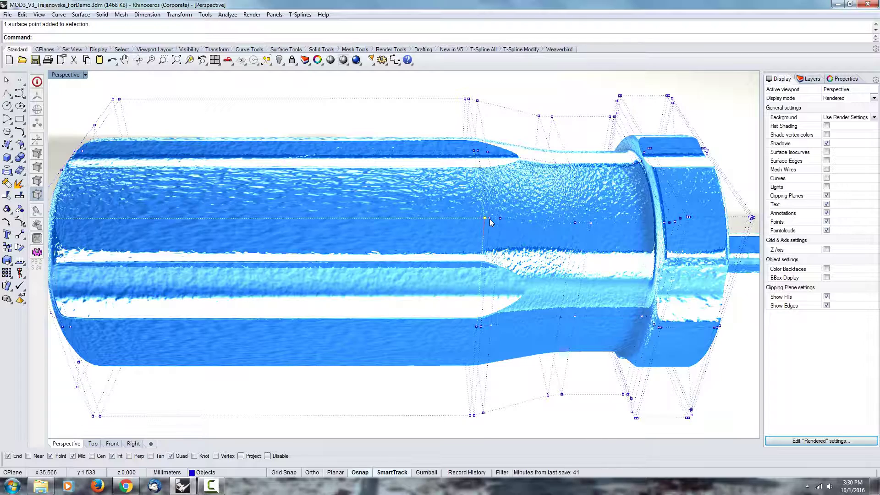
pyautogui.scroll(-2, 489, 219)
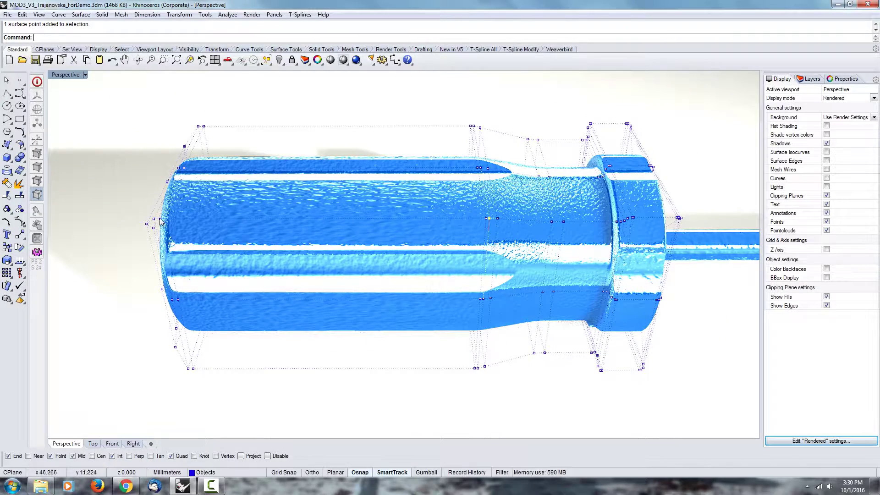
pyautogui.moveTo(414, 221); pyautogui.dragTo(392, 240, button='right')
pyautogui.scroll(3, 344, 263)
# - Pick the handle for control point display again, examine its isocurves around the grooves and neck, and turn its control points off
pyautogui.press('F10')
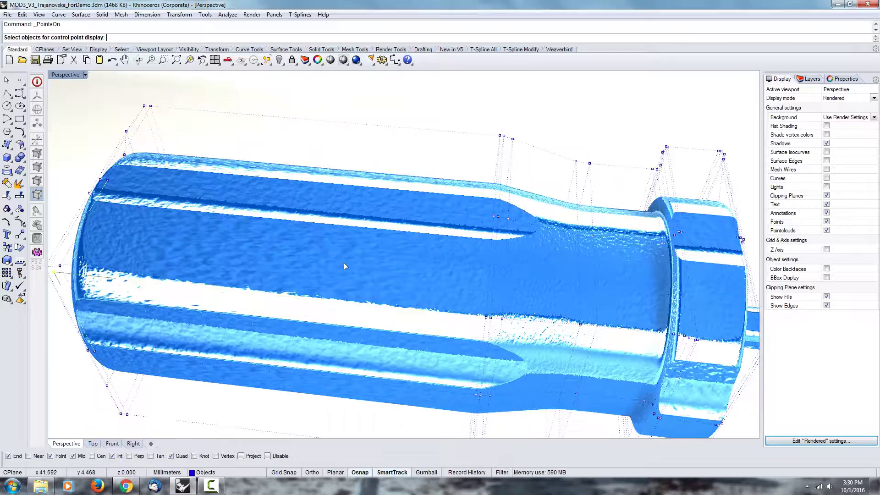
pyautogui.moveTo(365, 285); pyautogui.dragTo(255, 202, button='right')
pyautogui.click(241, 192)
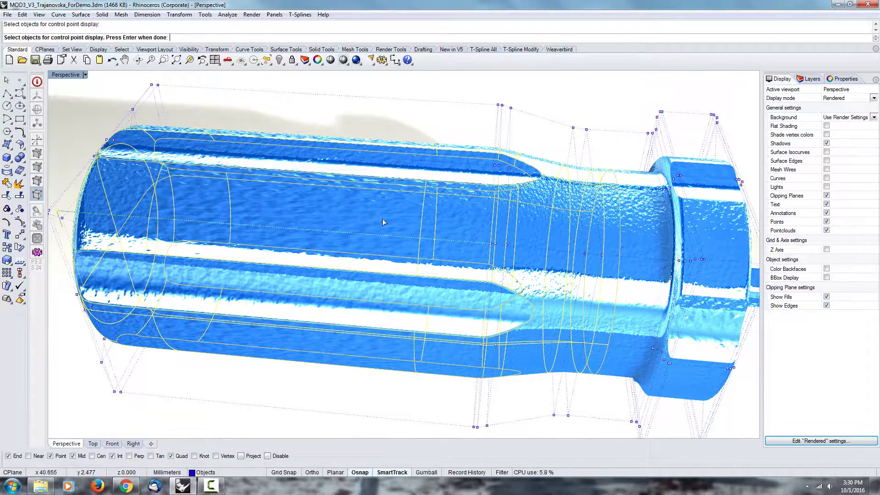
pyautogui.moveTo(382, 219); pyautogui.dragTo(594, 151, button='right')
pyautogui.scroll(3, 423, 250)
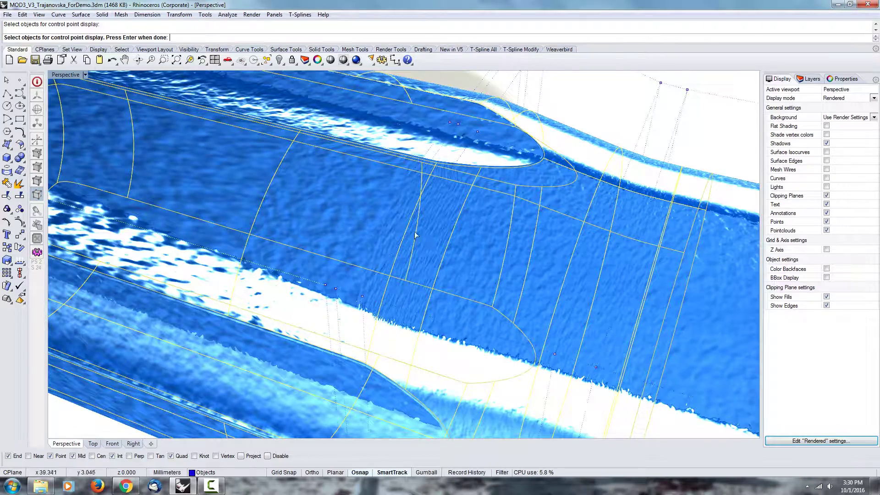
pyautogui.moveTo(414, 237); pyautogui.dragTo(423, 236, button='right')
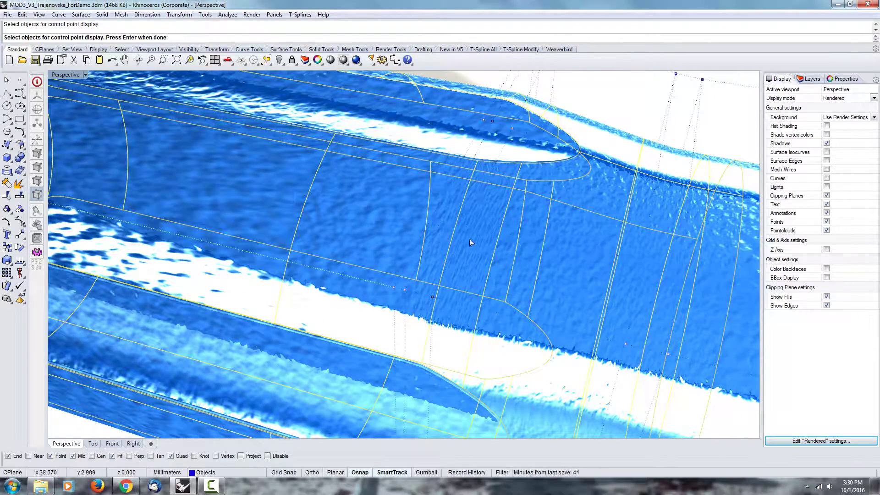
pyautogui.moveTo(389, 237); pyautogui.dragTo(409, 231, button='right')
pyautogui.scroll(-5, 409, 232)
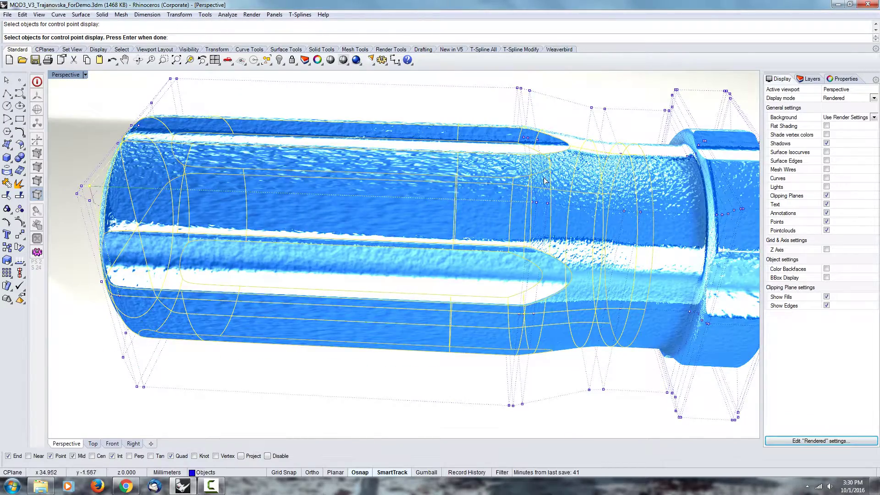
pyautogui.moveTo(544, 181); pyautogui.dragTo(477, 193, button='right')
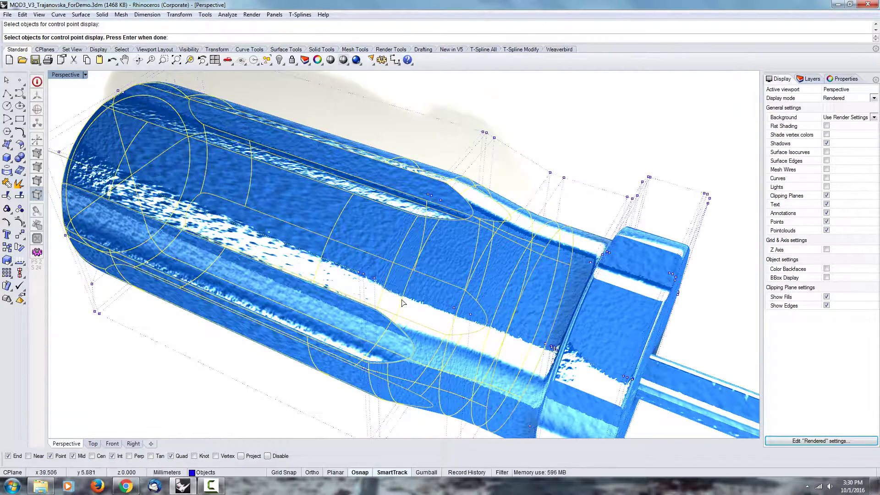
pyautogui.moveTo(449, 280); pyautogui.dragTo(565, 271, button='right')
pyautogui.scroll(-3, 565, 271)
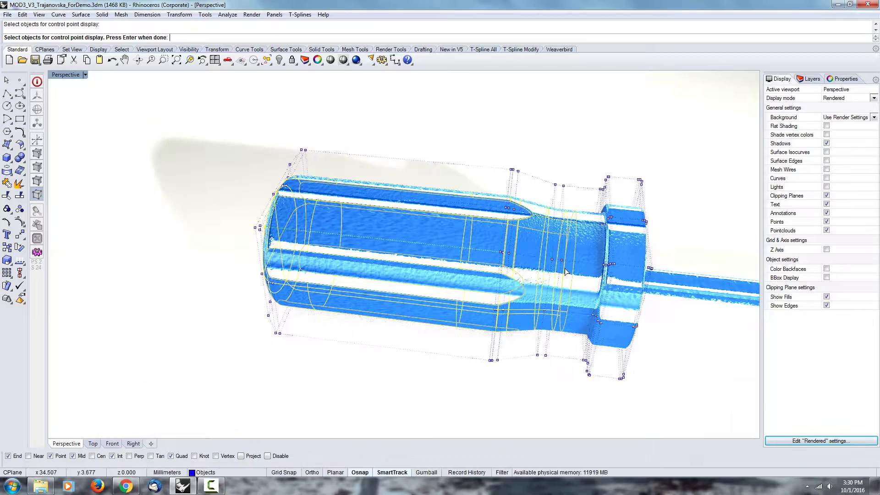
pyautogui.press('Escape')
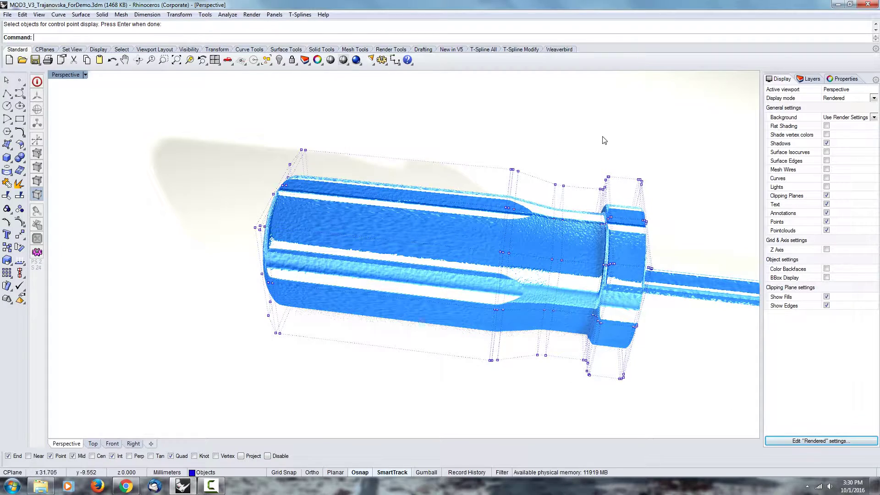
pyautogui.press('Escape')
# - Try to explode the collar surface at the shaft end of the handle
pyautogui.moveTo(524, 222); pyautogui.dragTo(437, 183, button='right')
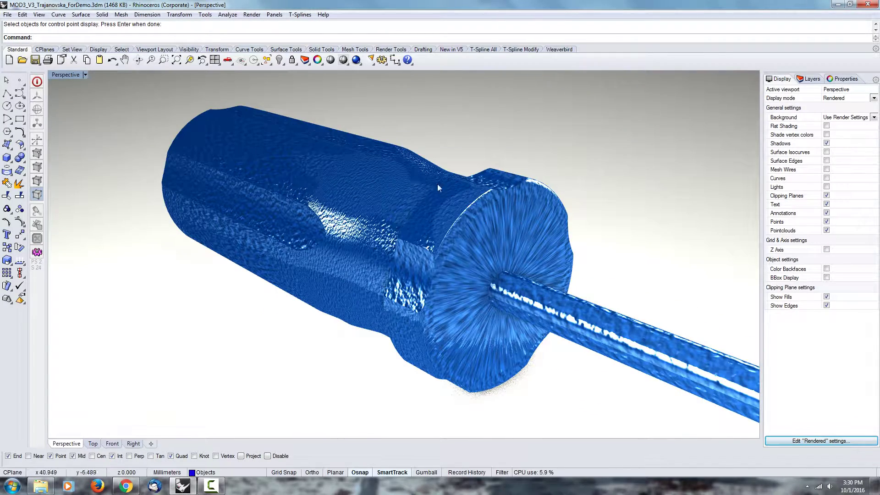
pyautogui.moveTo(430, 275); pyautogui.dragTo(532, 249, button='right')
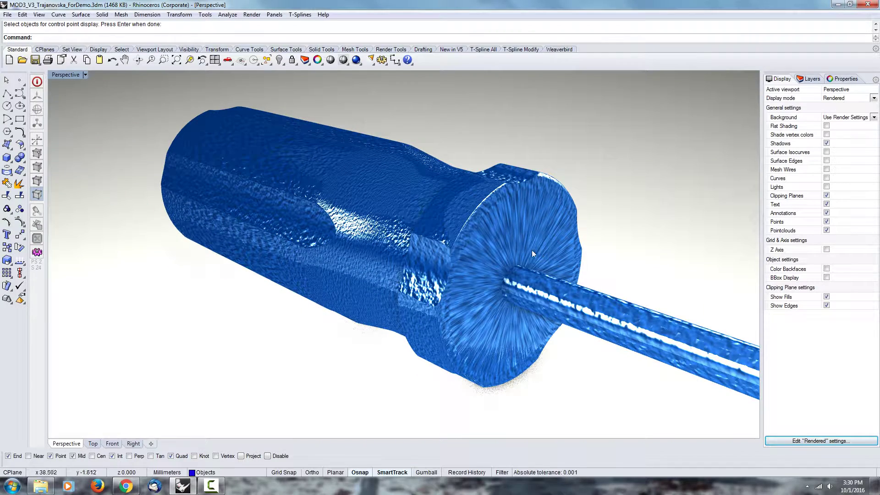
pyautogui.click(530, 231)
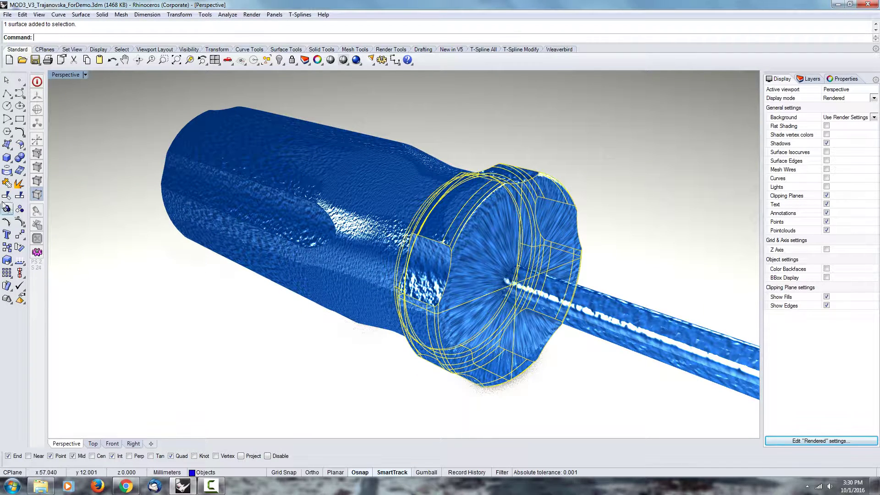
pyautogui.click(20, 195)
pyautogui.press('Escape')
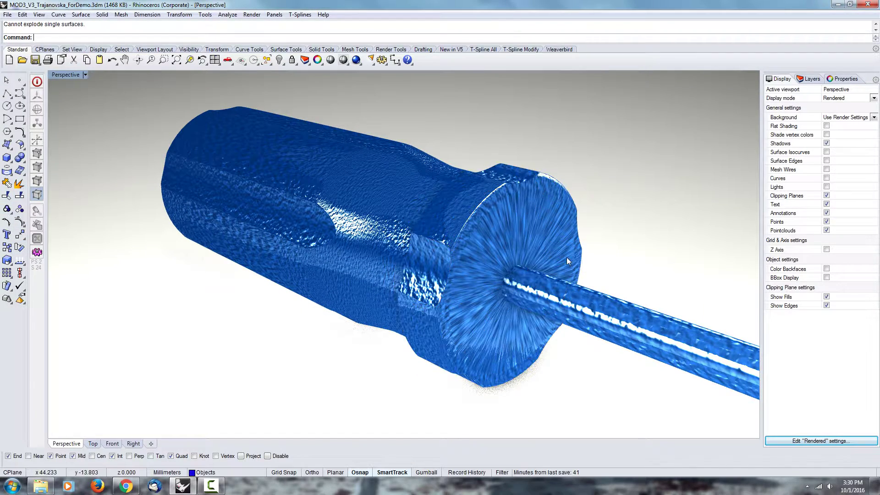
pyautogui.click(516, 266)
pyautogui.click(594, 164)
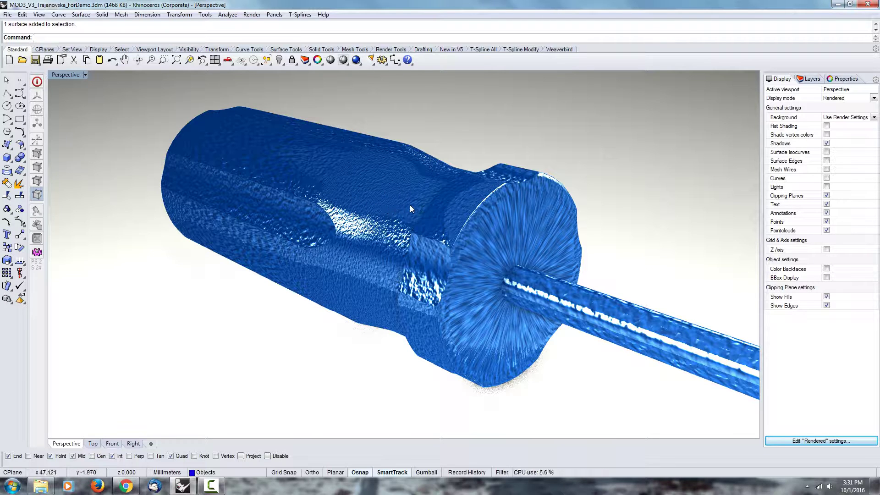
# - Turn on the control points of the surface at the handle's collar end, and clear the selection of the shaft
pyautogui.click(558, 238)
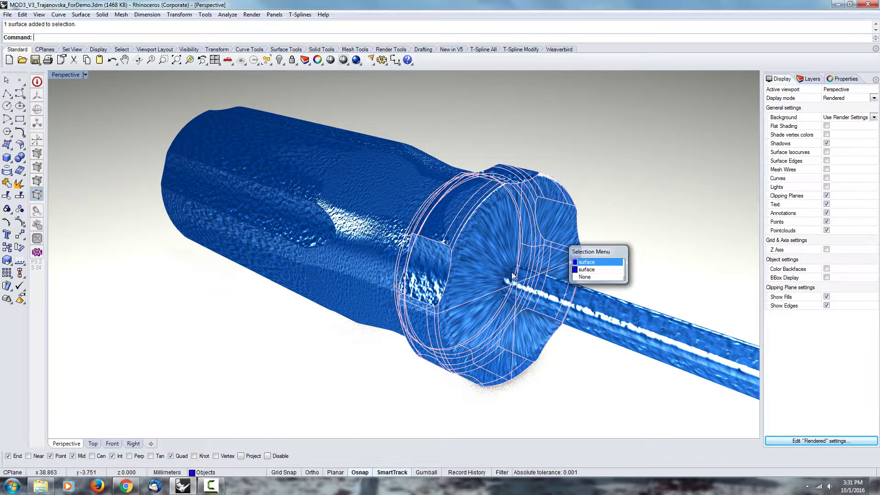
pyautogui.click(603, 269)
pyautogui.click(19, 224)
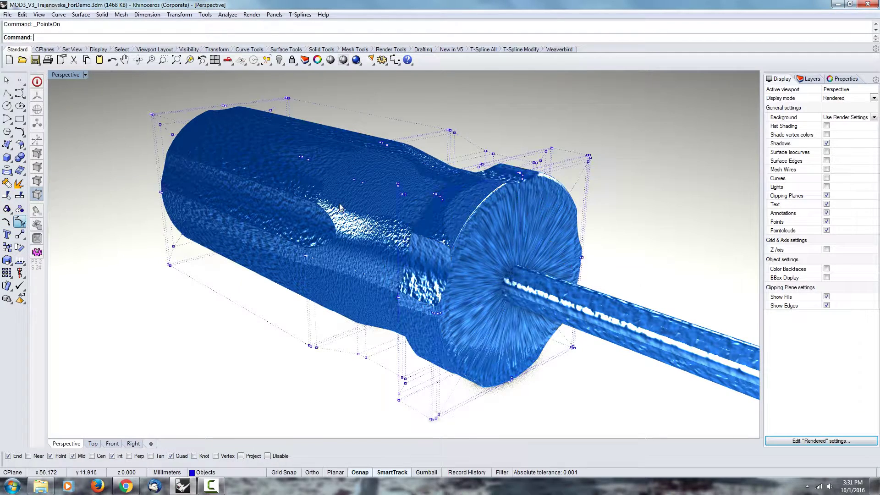
pyautogui.click(513, 282)
pyautogui.moveTo(592, 255); pyautogui.dragTo(647, 327, button='right')
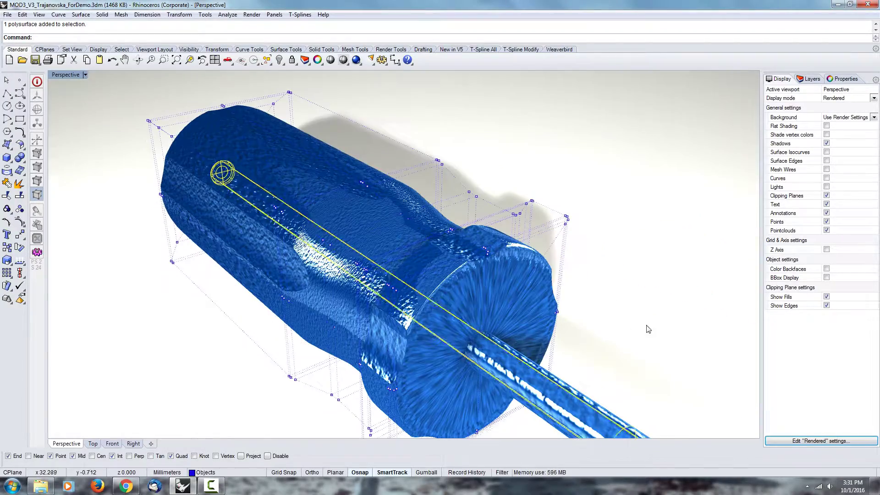
pyautogui.click(647, 327)
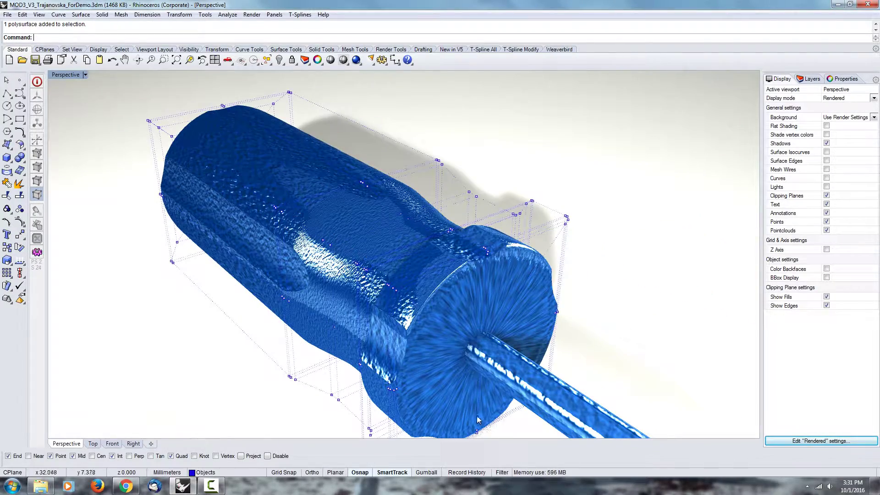
# - Set the perspective view to Wireframe display and select the control point at the centre of the collar's end face
pyautogui.click(65, 75)
pyautogui.click(77, 100)
pyautogui.scroll(6, 467, 291)
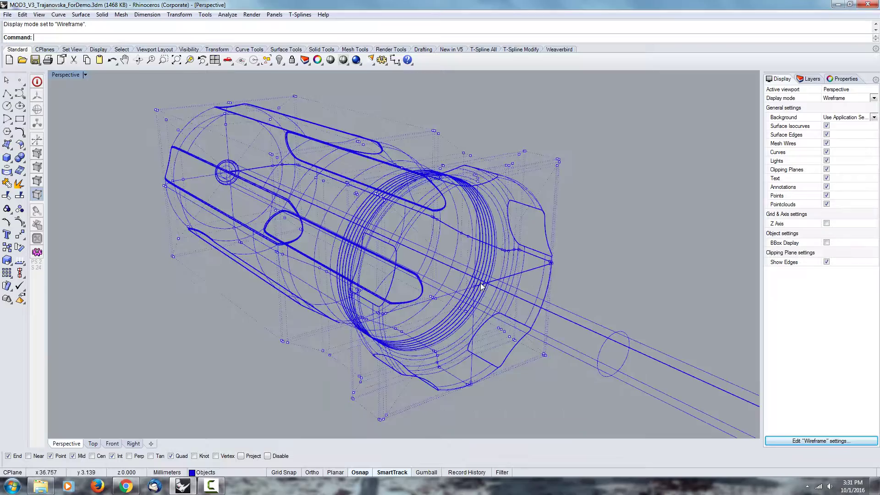
pyautogui.click(467, 287)
pyautogui.scroll(-3, 472, 294)
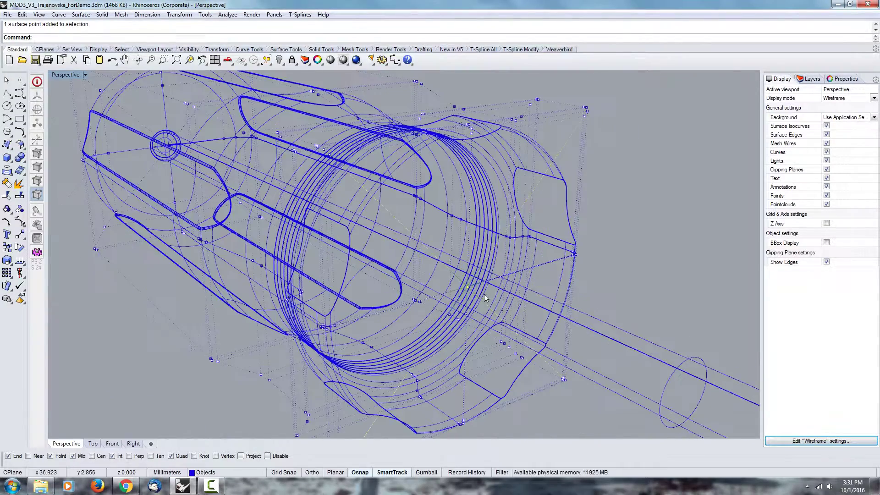
# - Examine the control point layout and isocurves around the collar and shaft from several angles, and clear the point selection
pyautogui.moveTo(484, 295); pyautogui.dragTo(497, 183, button='right')
pyautogui.moveTo(459, 128); pyautogui.dragTo(460, 143, button='right')
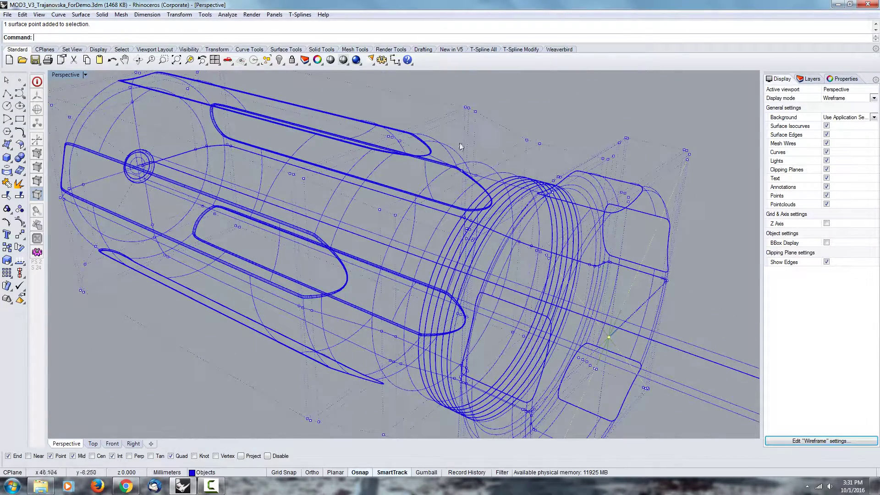
pyautogui.moveTo(603, 236); pyautogui.dragTo(562, 205, button='right')
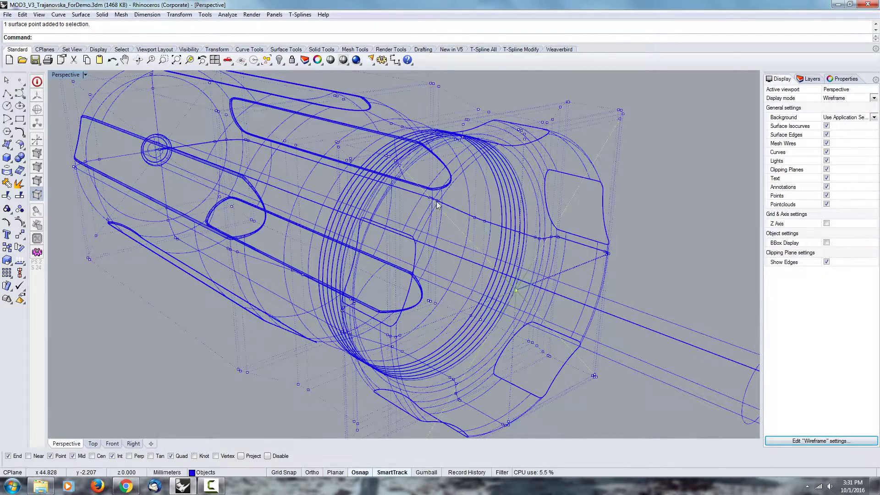
pyautogui.scroll(-4, 437, 205)
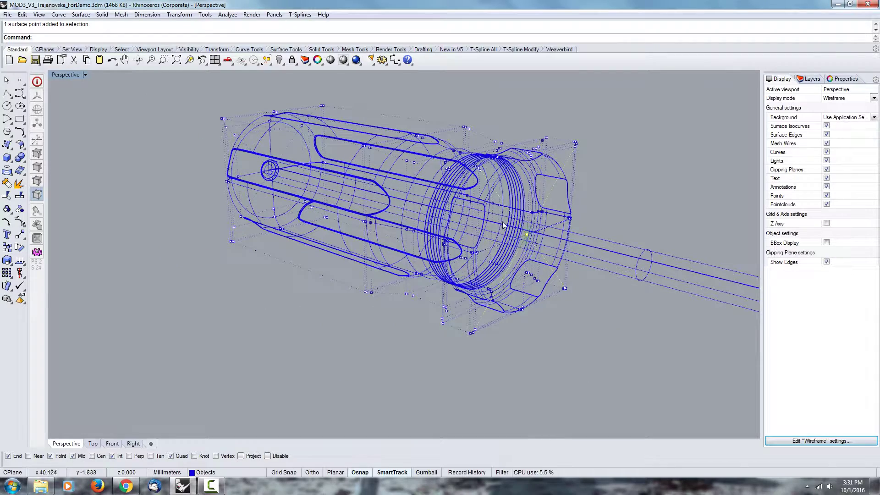
pyautogui.moveTo(578, 213); pyautogui.dragTo(609, 206, button='right')
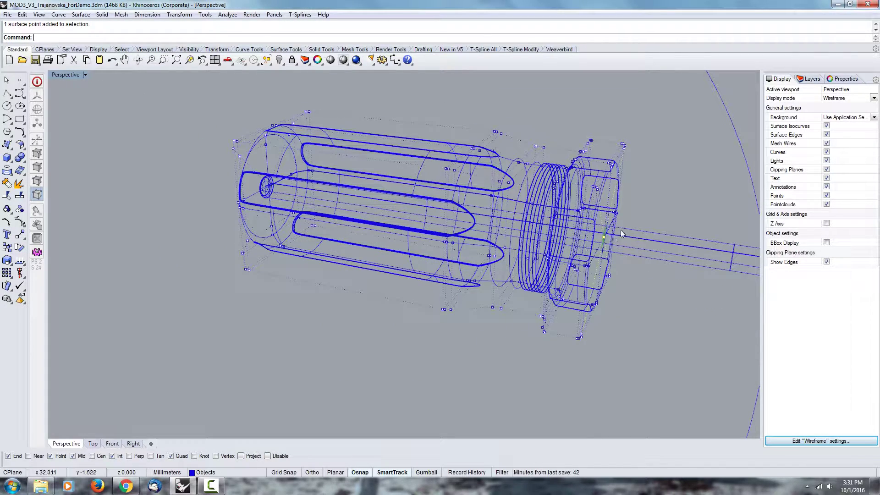
pyautogui.scroll(5, 607, 230)
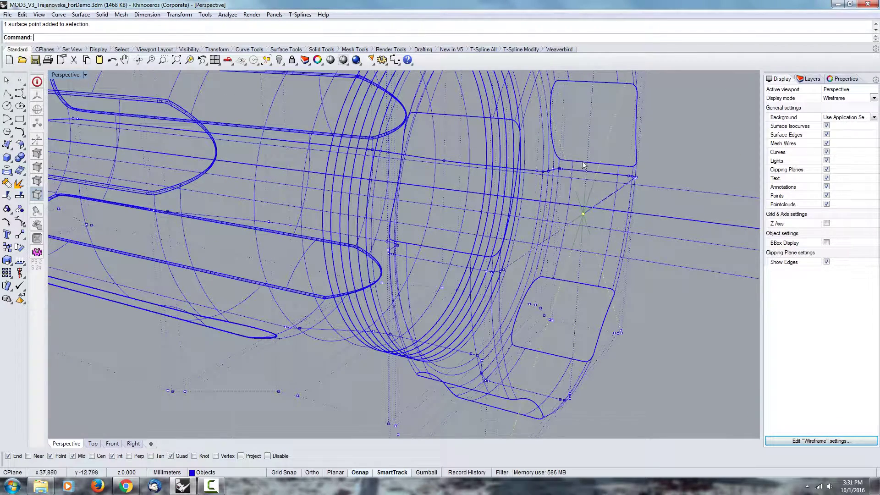
pyautogui.click(678, 169)
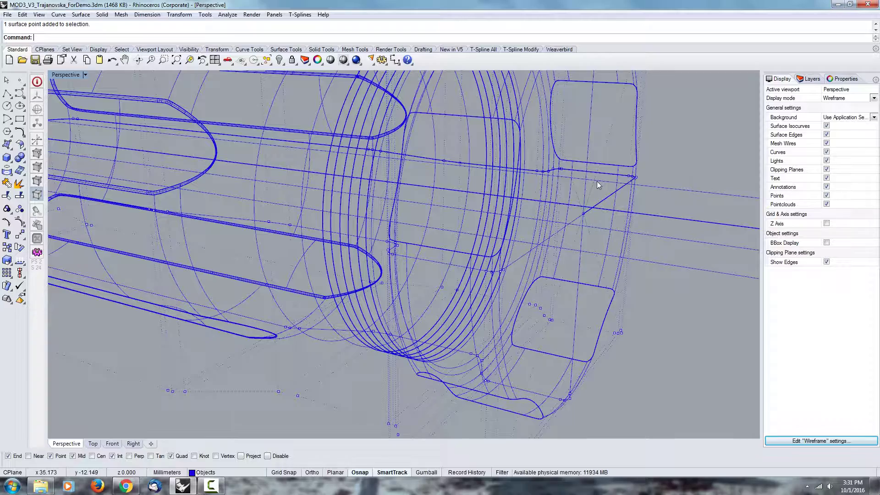
pyautogui.scroll(-5, 607, 181)
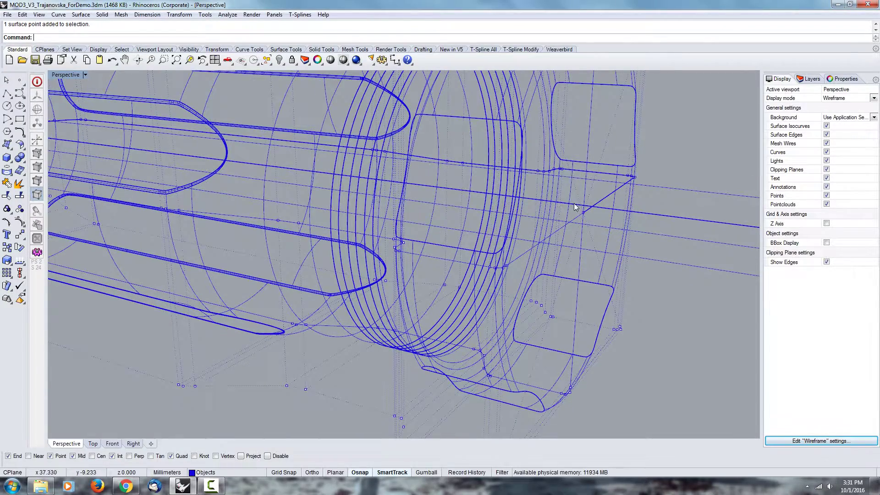
# - Set the perspective view to Rendered display
pyautogui.scroll(-3, 530, 225)
pyautogui.moveTo(508, 181); pyautogui.dragTo(541, 208, button='right')
pyautogui.scroll(-7, 541, 208)
pyautogui.scroll(6, 397, 108)
pyautogui.moveTo(397, 108); pyautogui.dragTo(468, 235, button='right')
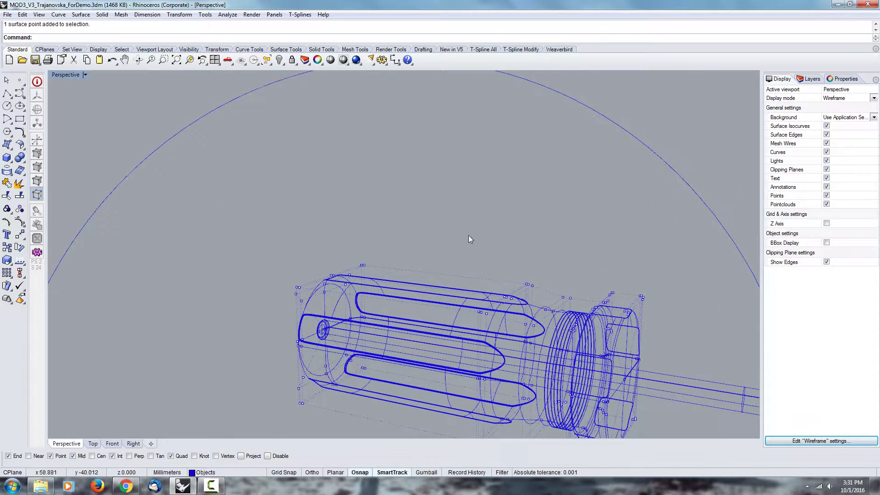
pyautogui.scroll(-2, 468, 235)
pyautogui.scroll(5, 593, 350)
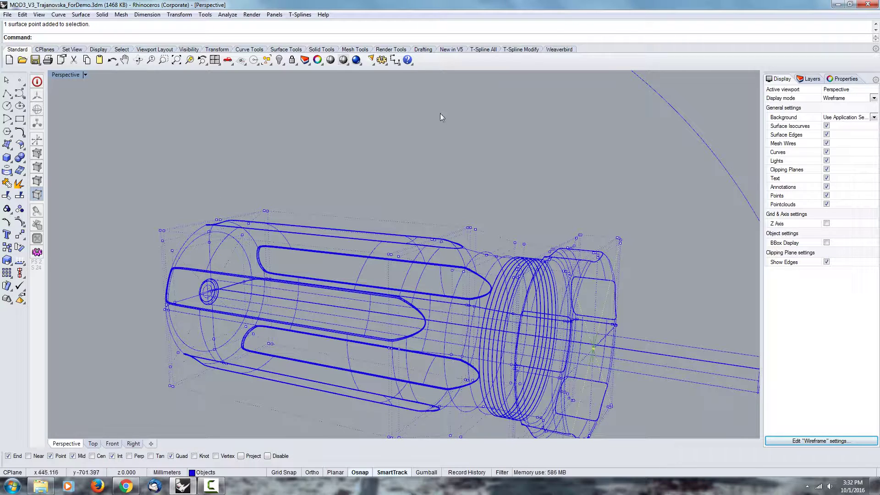
pyautogui.click(67, 78)
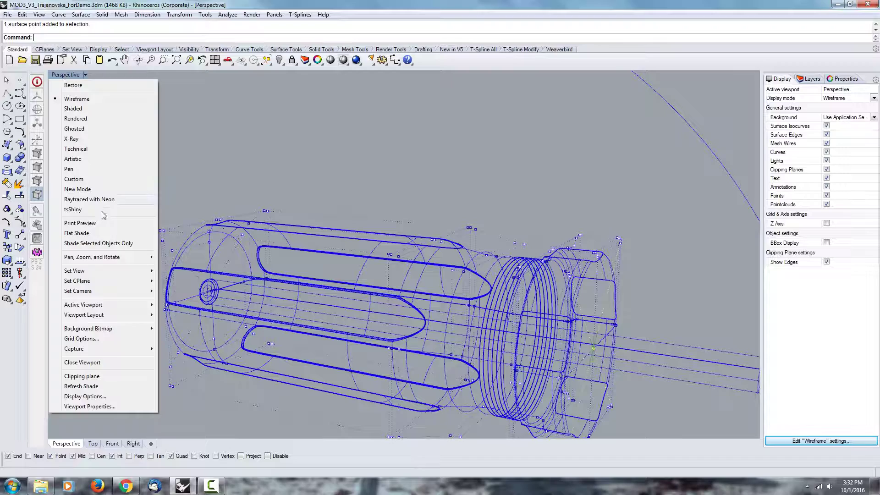
pyautogui.click(75, 119)
# - Examine the rendered material texture on the collar's end face, the grip and the butt end of the handle from several angles
pyautogui.scroll(-4, 468, 125)
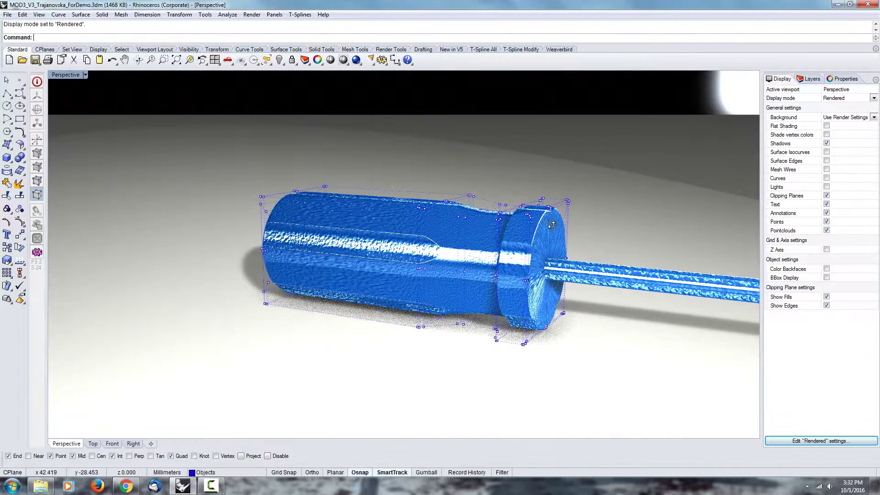
pyautogui.moveTo(548, 221); pyautogui.dragTo(510, 256, button='right')
pyautogui.scroll(4, 511, 257)
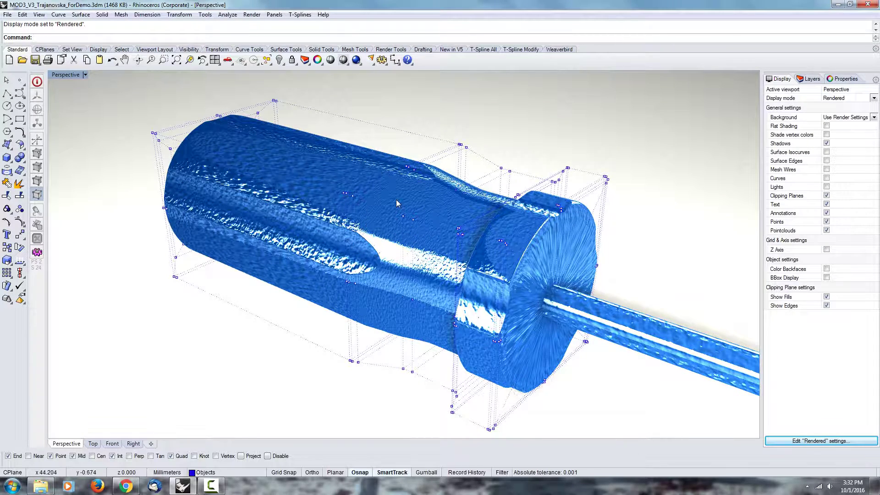
pyautogui.scroll(-5, 488, 308)
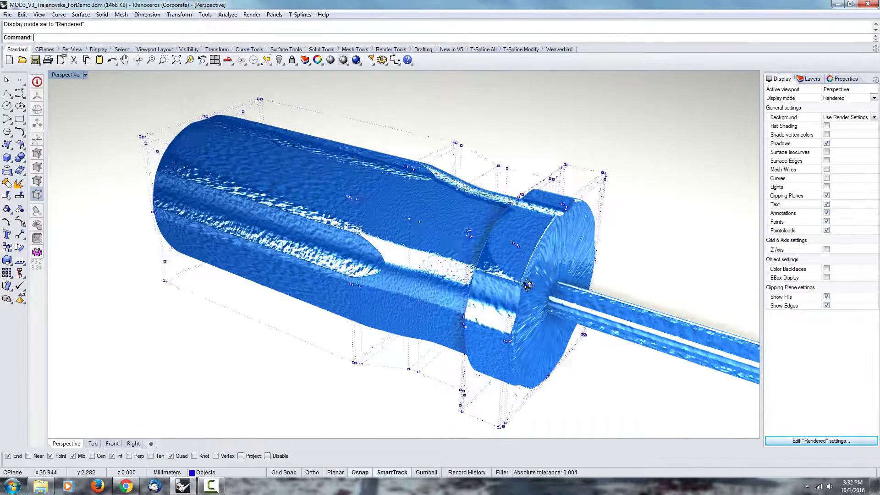
pyautogui.scroll(2, 560, 275)
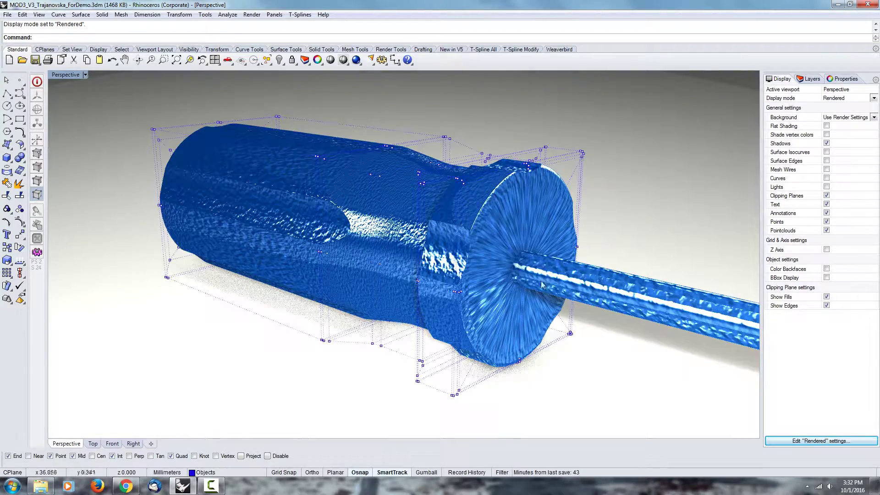
pyautogui.scroll(2, 488, 213)
pyautogui.moveTo(487, 210); pyautogui.dragTo(544, 239, button='right')
pyautogui.scroll(-4, 567, 237)
pyautogui.moveTo(429, 226); pyautogui.dragTo(620, 215, button='right')
pyautogui.scroll(4, 316, 247)
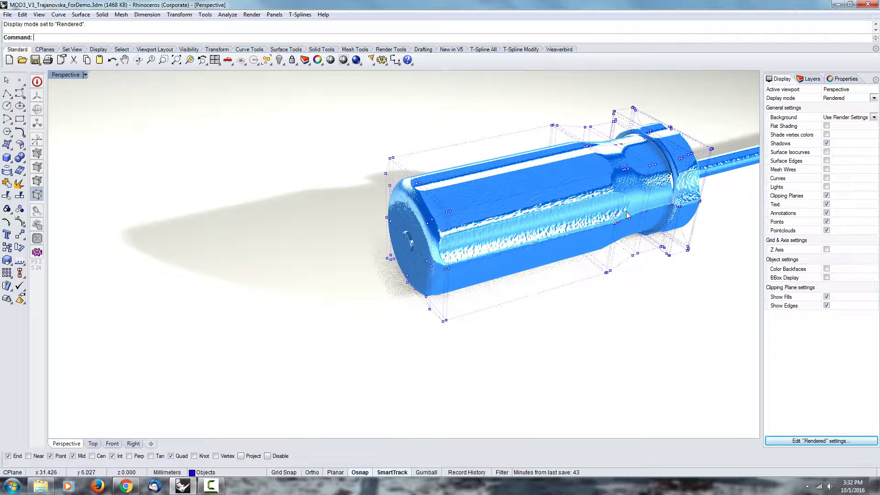
pyautogui.moveTo(584, 201); pyautogui.dragTo(536, 193, button='right')
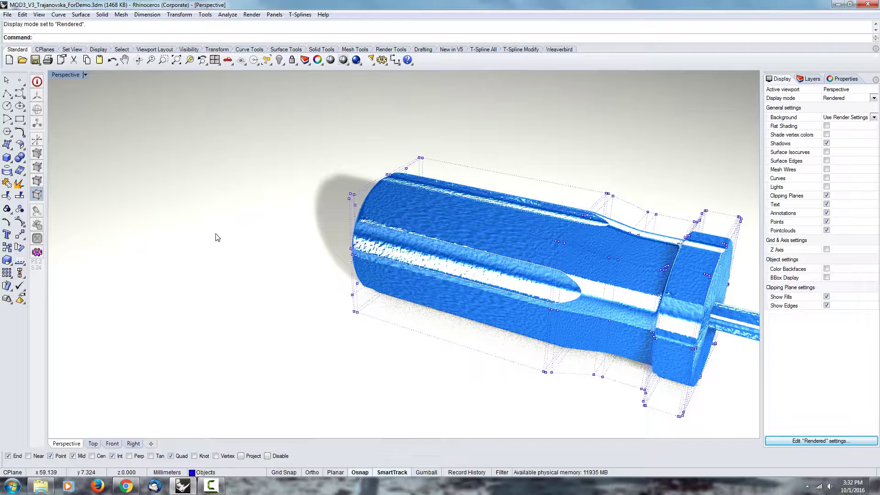
# - Create a sphere beside the butt end of the handle and select it
pyautogui.write('phere')
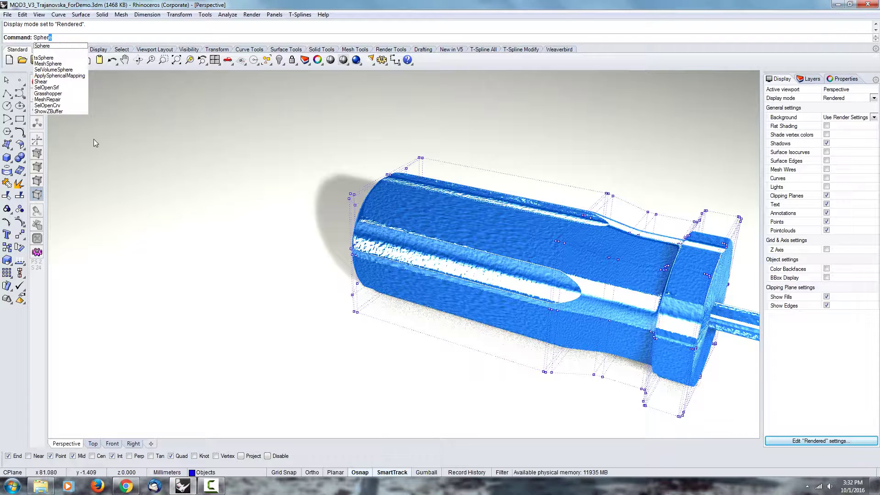
pyautogui.click(55, 47)
pyautogui.click(155, 278)
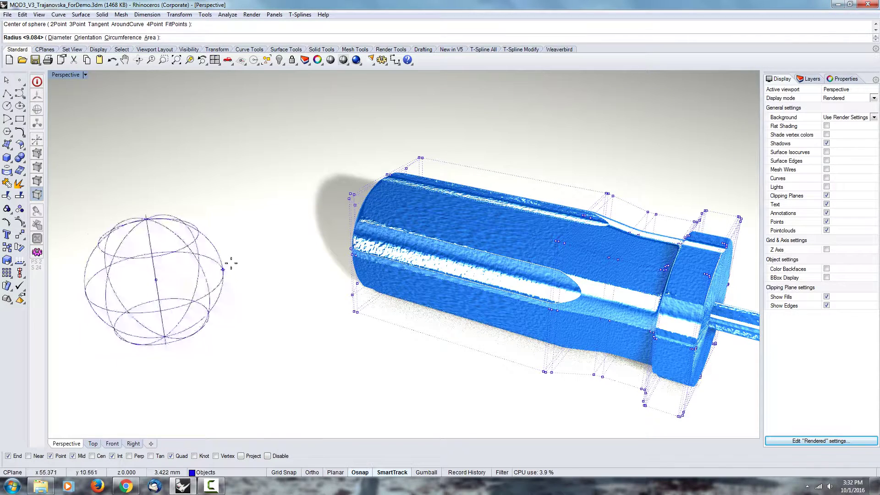
pyautogui.click(232, 263)
pyautogui.click(192, 241)
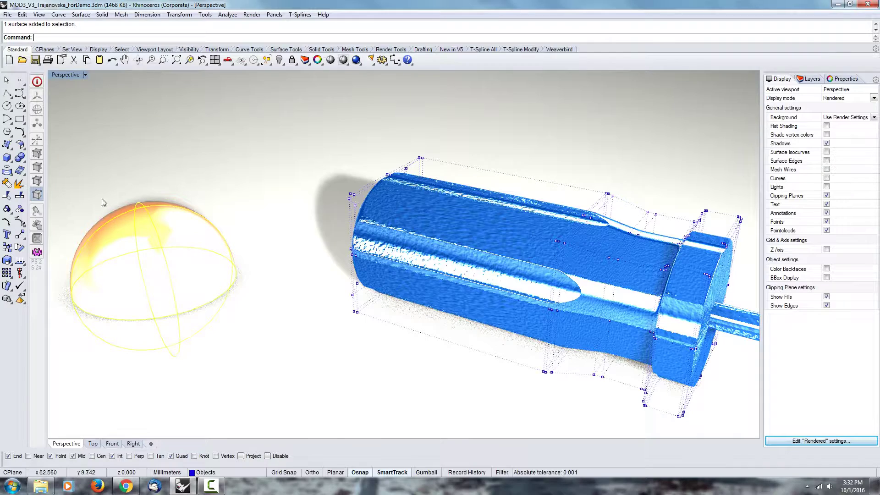
# - Set the perspective view to Shaded display and switch to the four-viewport layout
pyautogui.click(67, 74)
pyautogui.click(78, 109)
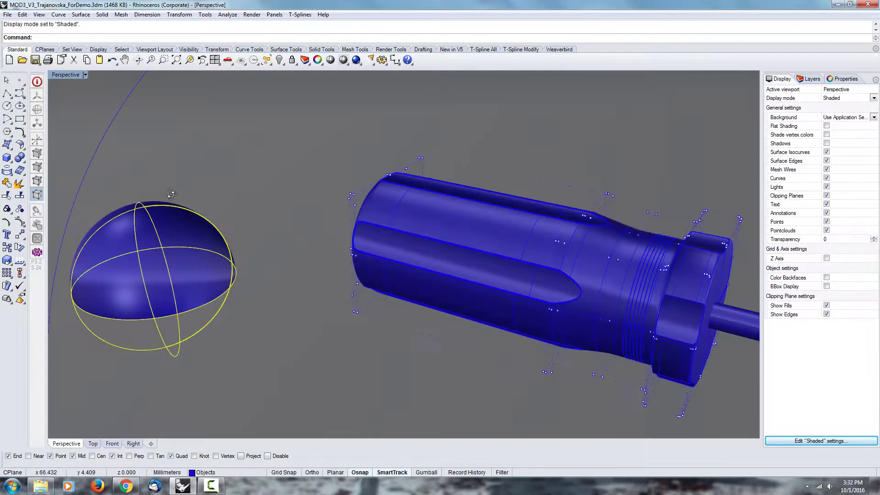
pyautogui.doubleClick(67, 75)
# - Move the new sphere about 13 mm diagonally upward in the Front view
pyautogui.moveTo(252, 371); pyautogui.dragTo(241, 361, button='right')
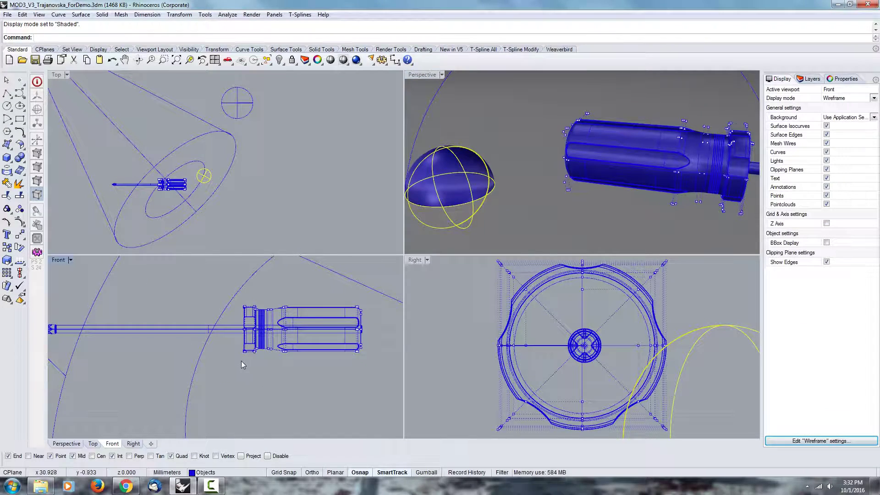
pyautogui.write('m')
pyautogui.press('Return')
pyautogui.scroll(-8, 303, 320)
pyautogui.moveTo(302, 322); pyautogui.dragTo(203, 345, button='right')
pyautogui.click(287, 307)
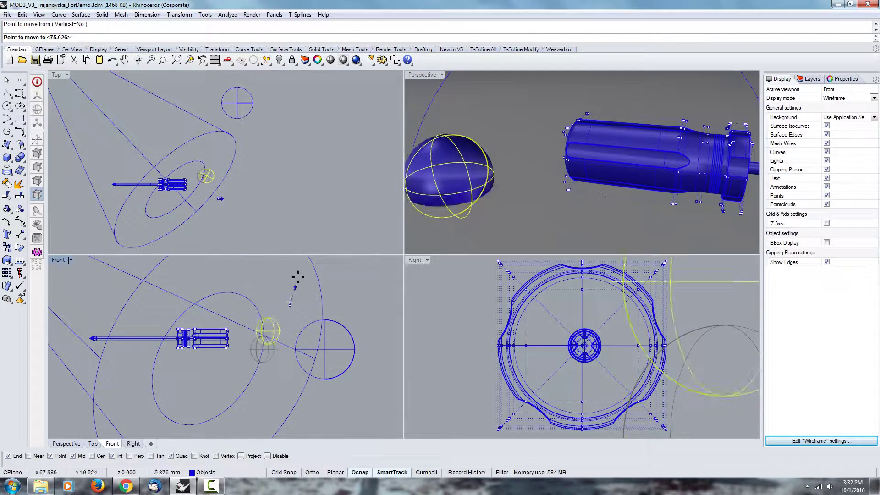
pyautogui.click(308, 271)
# - Move the larger sphere diagonally upward in the Front view
pyautogui.click(354, 340)
pyautogui.moveTo(354, 339); pyautogui.dragTo(333, 346, button='right')
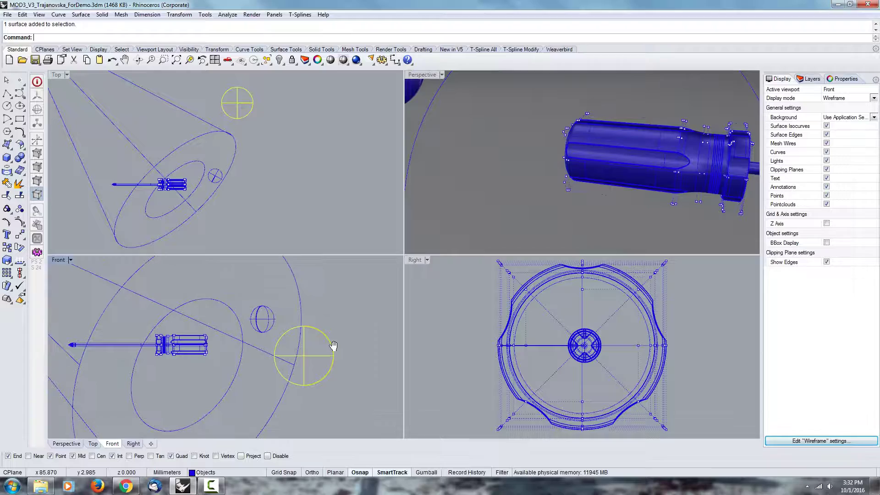
pyautogui.rightClick(344, 338)
pyautogui.click(342, 299)
pyautogui.click(366, 264)
# - Maximize the perspective view and turn on the control points of the sphere near the handle
pyautogui.moveTo(460, 158); pyautogui.dragTo(468, 103, button='right')
pyautogui.doubleClick(419, 78)
pyautogui.scroll(-3, 298, 119)
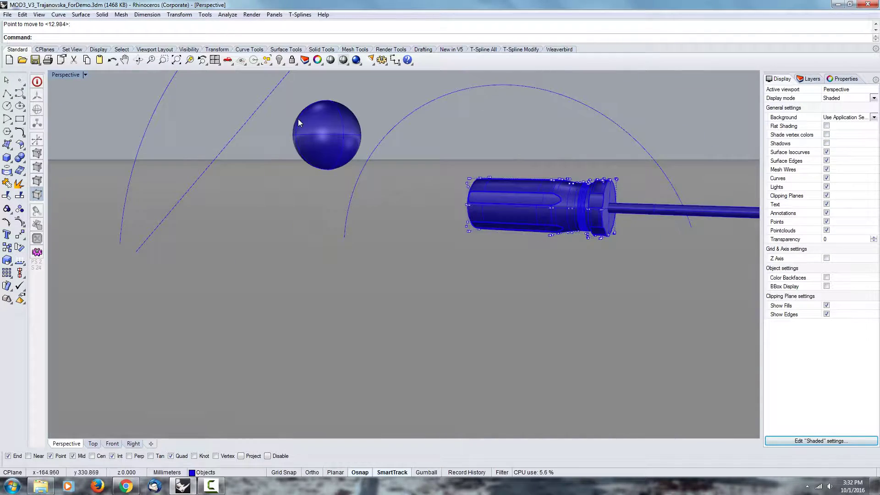
pyautogui.scroll(2, 381, 134)
pyautogui.click(381, 133)
pyautogui.scroll(4, 367, 153)
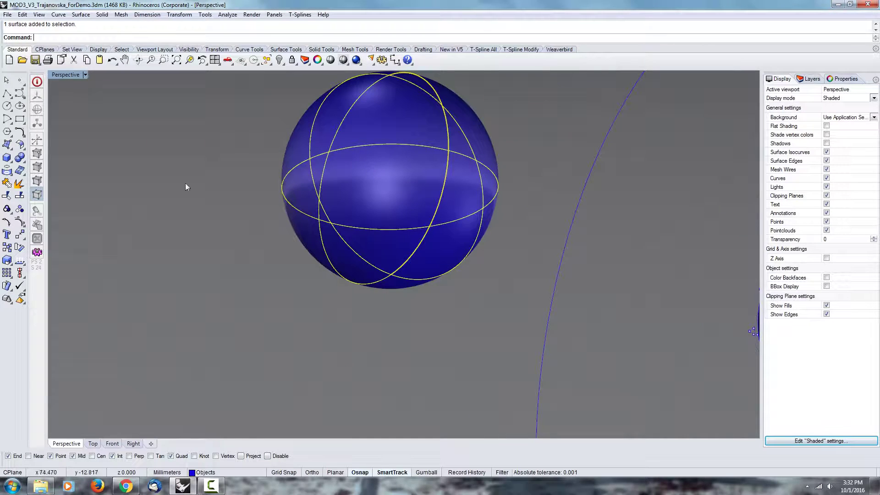
pyautogui.click(20, 221)
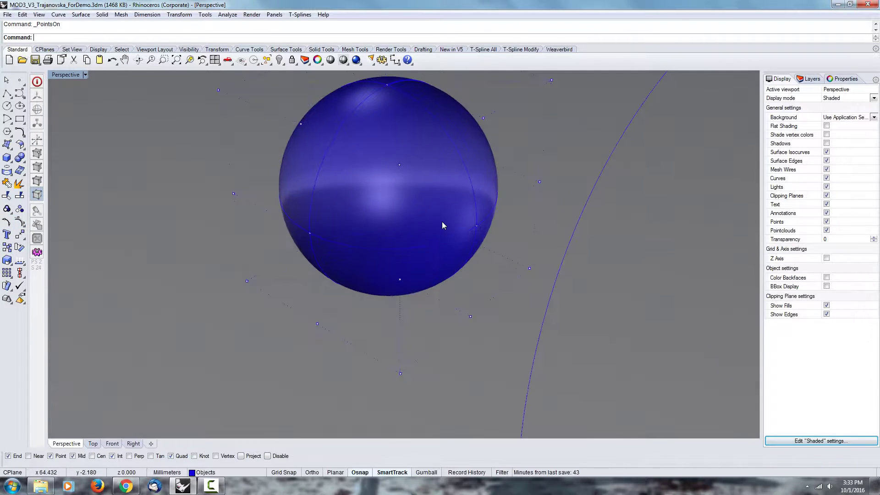
# - Select the control point at the sphere's upper pole and examine how the surrounding control points connect to it
pyautogui.moveTo(443, 225); pyautogui.dragTo(412, 166, button='right')
pyautogui.click(398, 139)
pyautogui.scroll(-5, 641, 249)
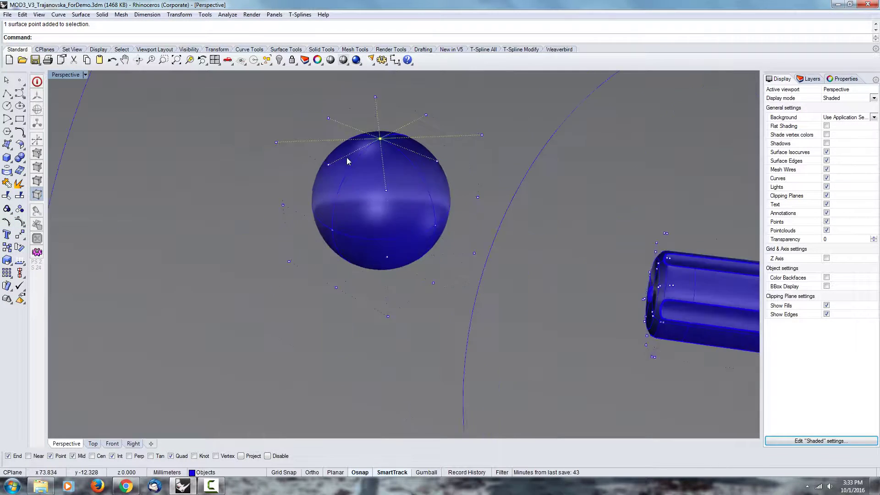
pyautogui.moveTo(668, 264); pyautogui.dragTo(655, 265, button='right')
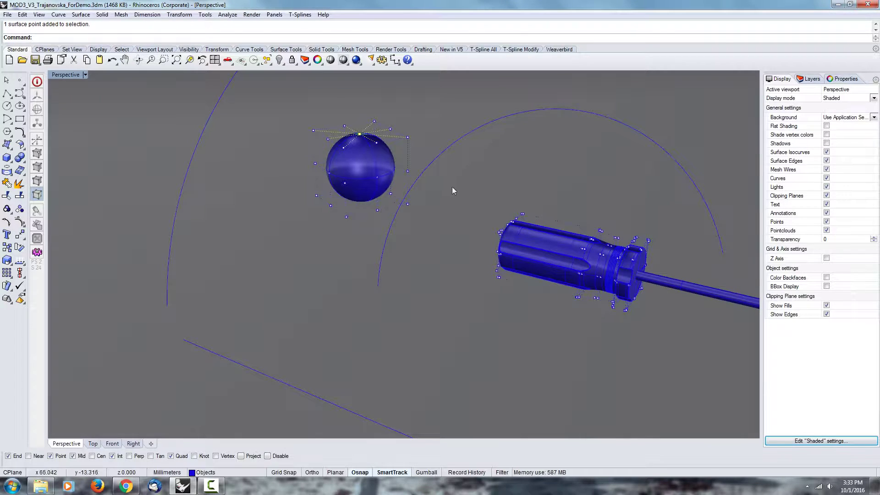
pyautogui.moveTo(452, 191); pyautogui.dragTo(472, 238, button='right')
pyautogui.scroll(8, 340, 121)
pyautogui.moveTo(387, 296); pyautogui.dragTo(365, 276, button='right')
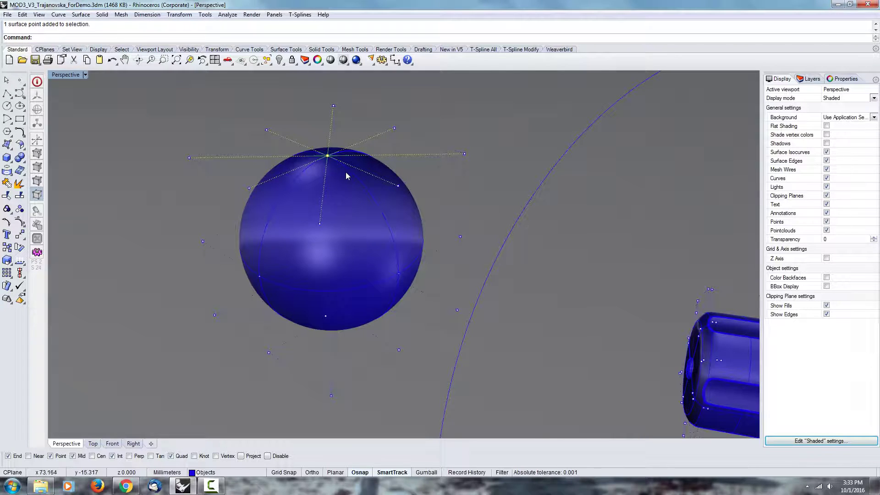
pyautogui.moveTo(346, 176); pyautogui.dragTo(353, 152, button='right')
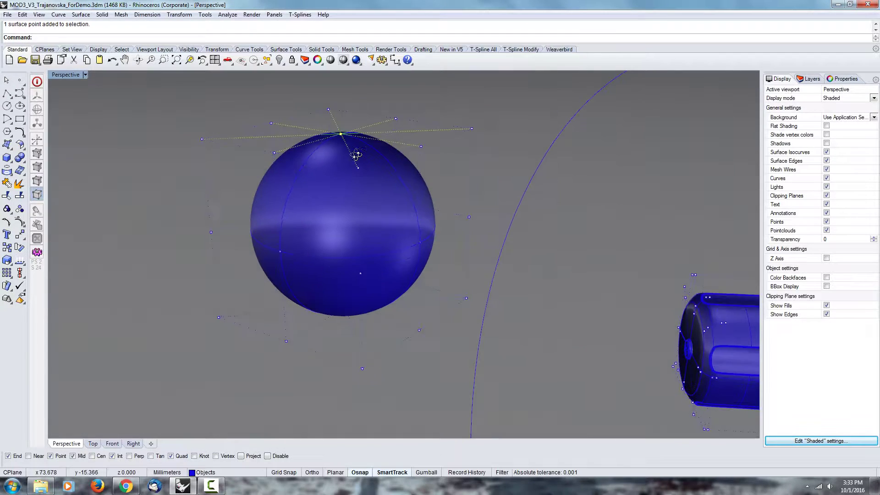
# - Select the pole control point together with two neighbouring points and examine the triangular section they form on the sphere
pyautogui.click(201, 139)
pyautogui.click(274, 153)
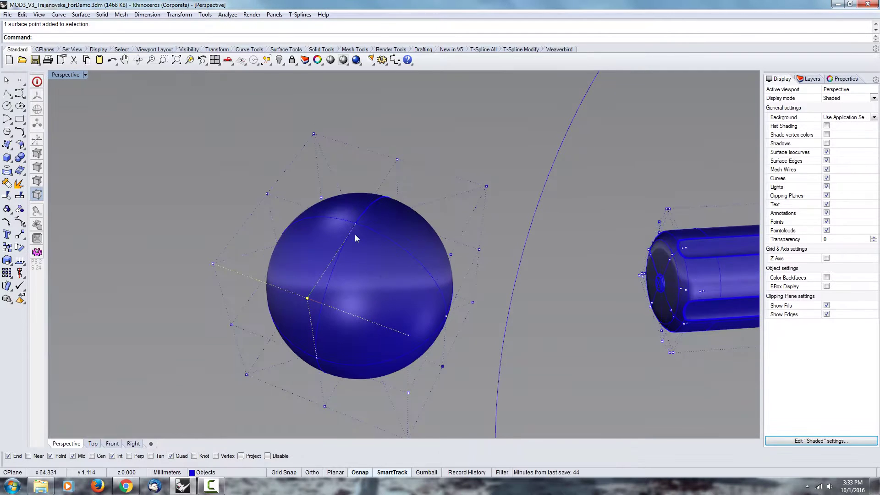
pyautogui.keyDown('shift'); pyautogui.click(356, 224); pyautogui.keyUp('shift')
pyautogui.keyDown('shift'); pyautogui.click(212, 264); pyautogui.keyUp('shift')
pyautogui.moveTo(340, 223); pyautogui.dragTo(332, 188, button='right')
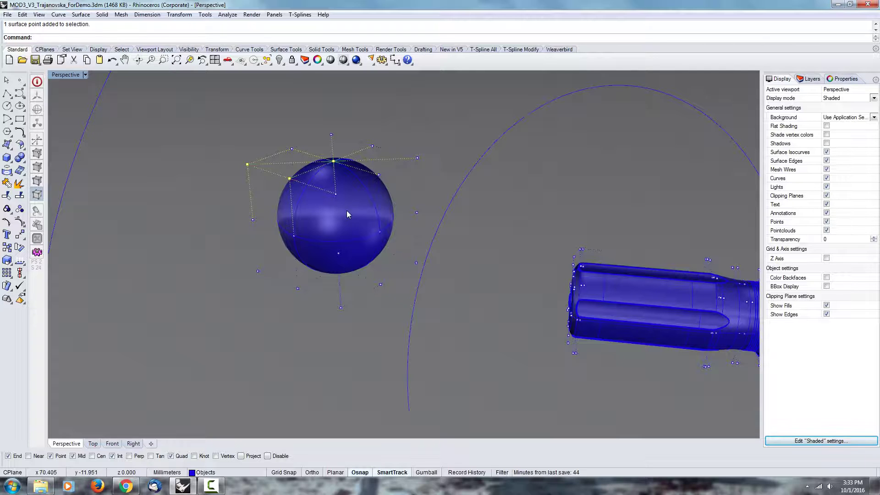
pyautogui.moveTo(357, 204); pyautogui.dragTo(339, 195, button='right')
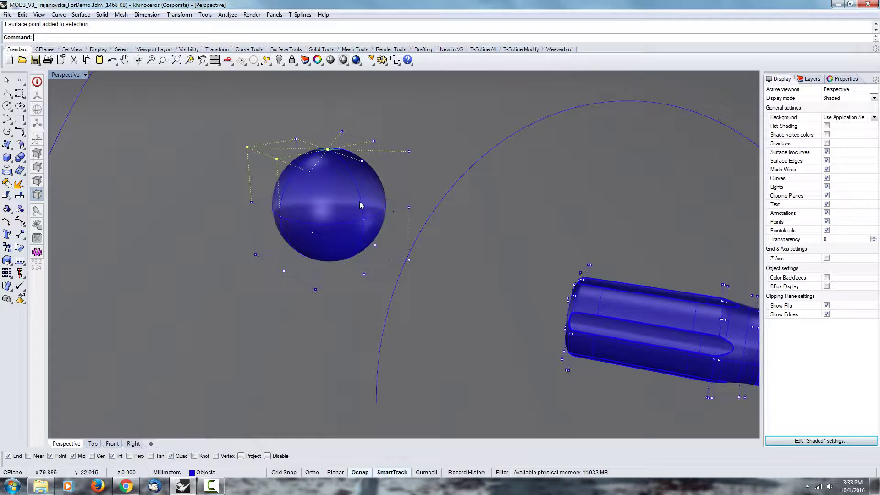
pyautogui.moveTo(359, 202); pyautogui.dragTo(383, 218, button='right')
pyautogui.scroll(-4, 336, 215)
pyautogui.scroll(2, 330, 228)
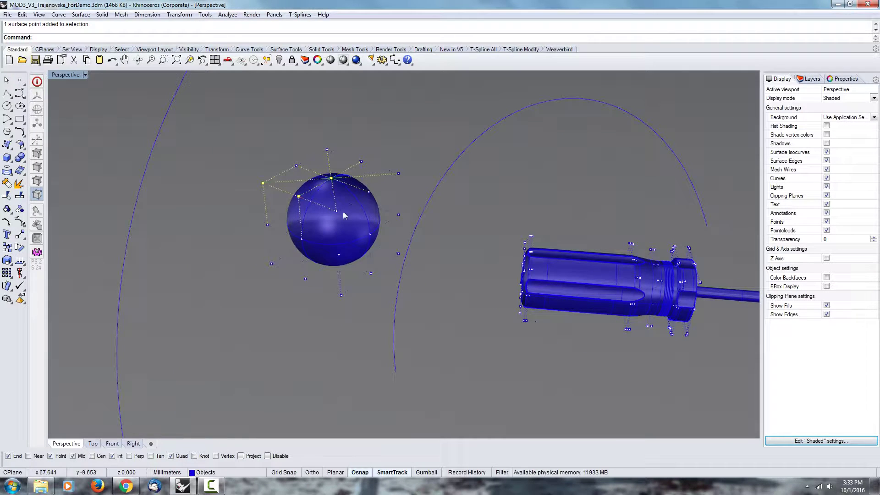
pyautogui.moveTo(301, 222); pyautogui.dragTo(326, 225, button='right')
# - Turn off all control points and set the perspective view to Rendered display with the sphere selected
pyautogui.press('Escape')
pyautogui.press('Escape')
pyautogui.click(344, 218)
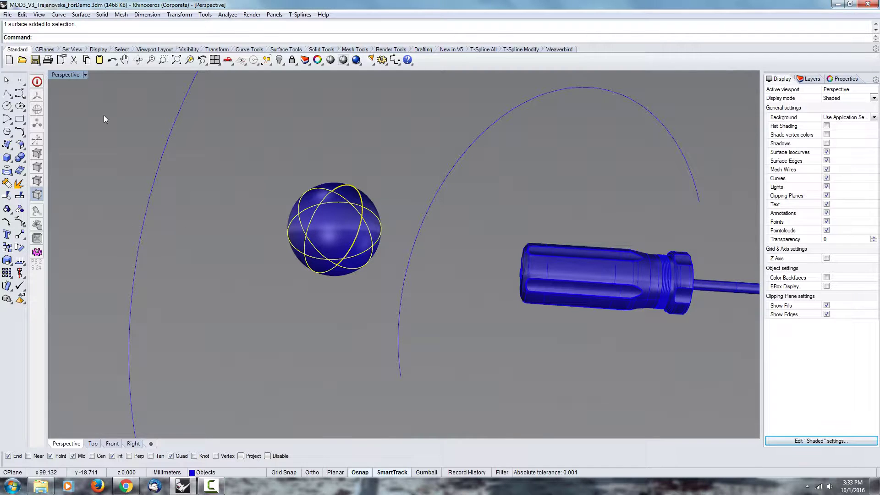
pyautogui.click(73, 76)
pyautogui.click(69, 118)
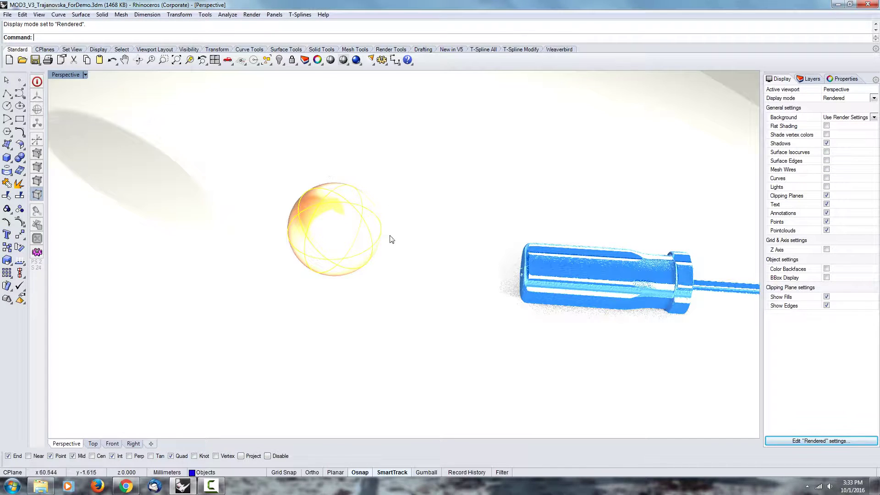
# - Assign the sphere's material by Object, choose Anodized Aluminum for it and clear the selection
pyautogui.click(811, 79)
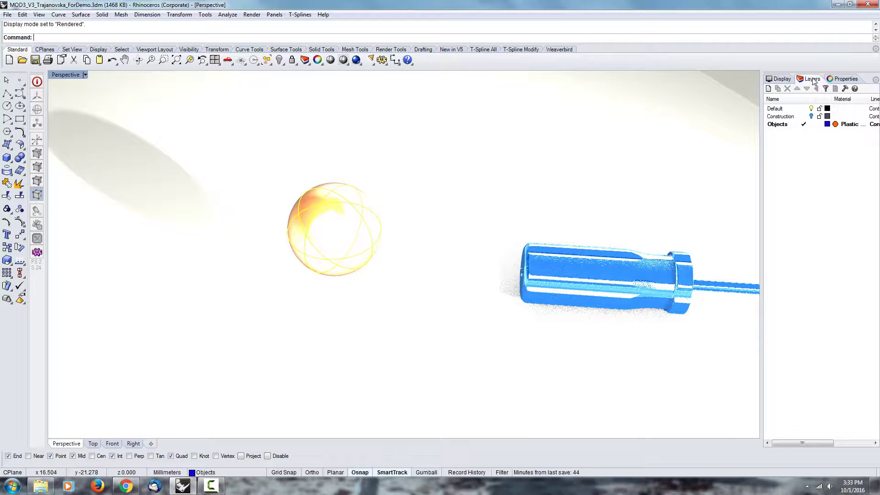
pyautogui.click(844, 79)
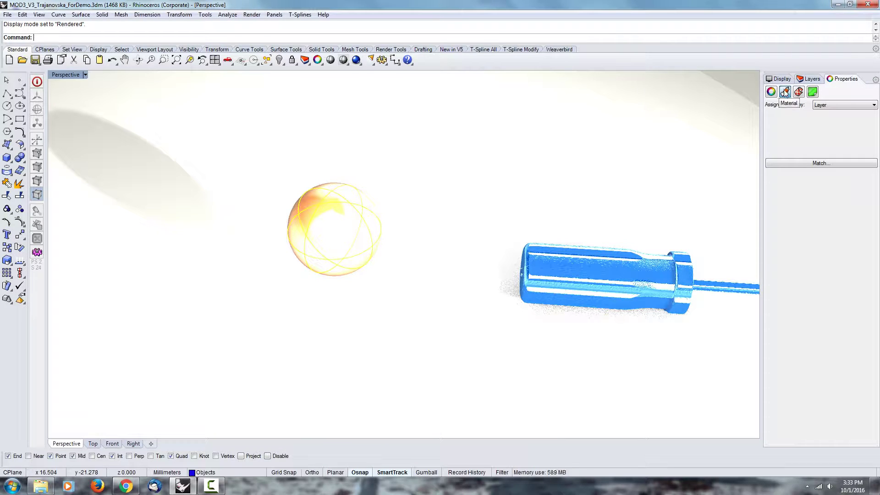
pyautogui.click(851, 106)
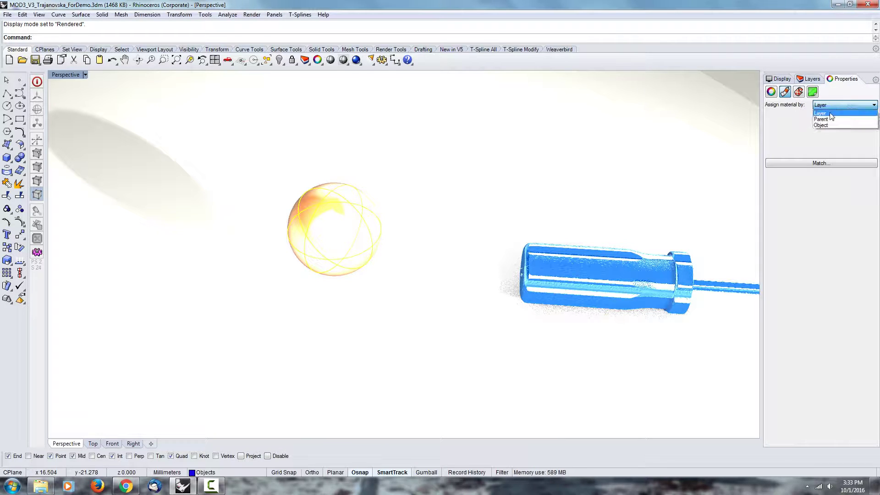
pyautogui.click(824, 128)
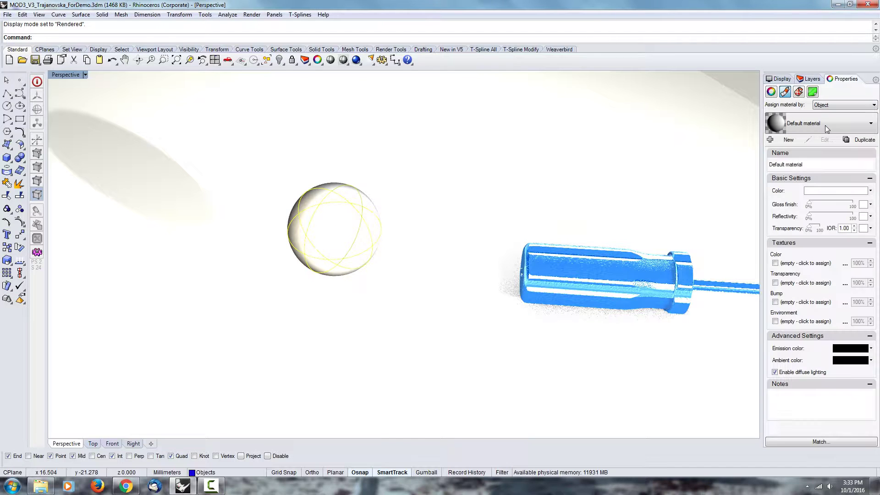
pyautogui.click(841, 120)
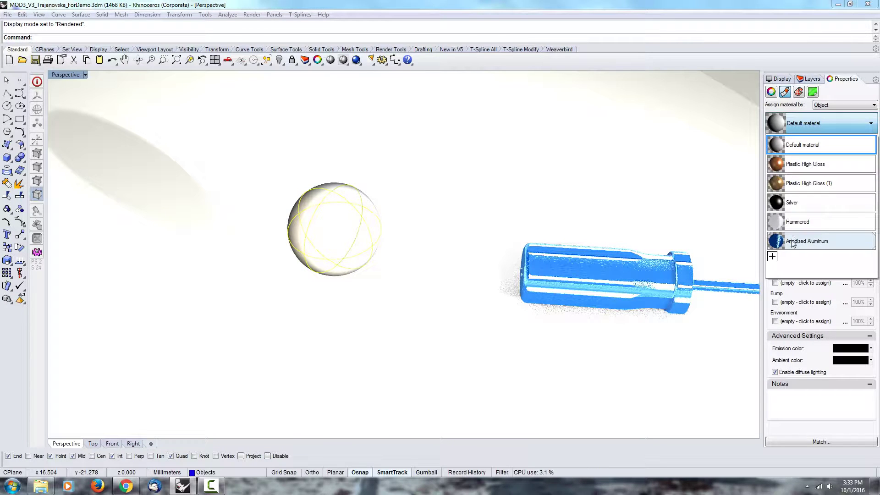
pyautogui.click(814, 241)
pyautogui.click(420, 173)
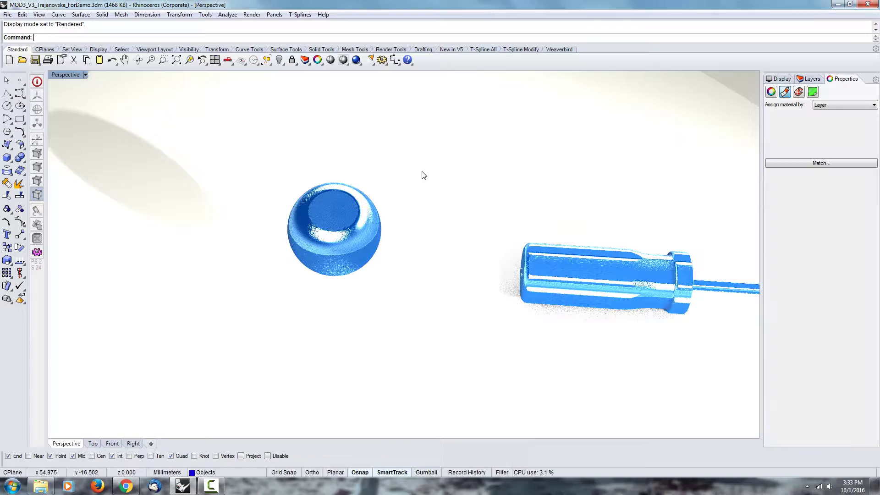
# - Examine the rendered texture around the sphere's upper pole up close
pyautogui.scroll(5, 363, 247)
pyautogui.scroll(8, 366, 246)
pyautogui.moveTo(421, 302); pyautogui.dragTo(411, 284, button='right')
pyautogui.scroll(-11, 426, 233)
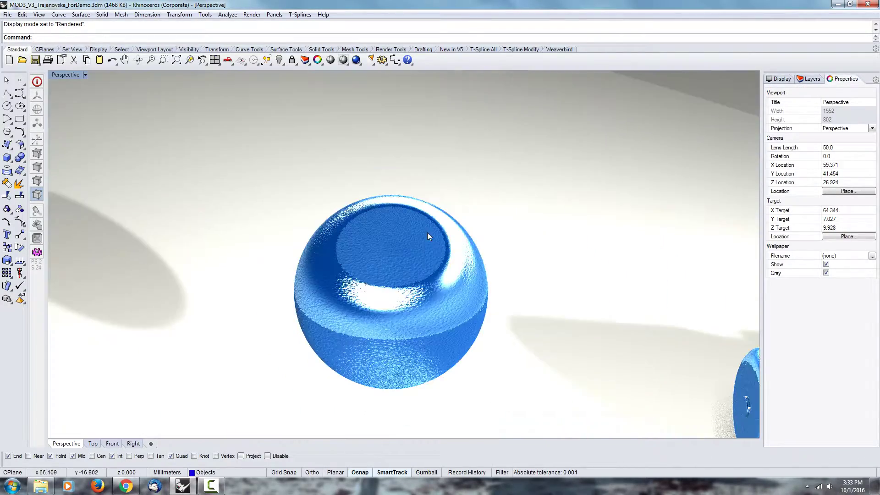
pyautogui.moveTo(427, 233); pyautogui.dragTo(348, 329, button='right')
pyautogui.scroll(6, 333, 348)
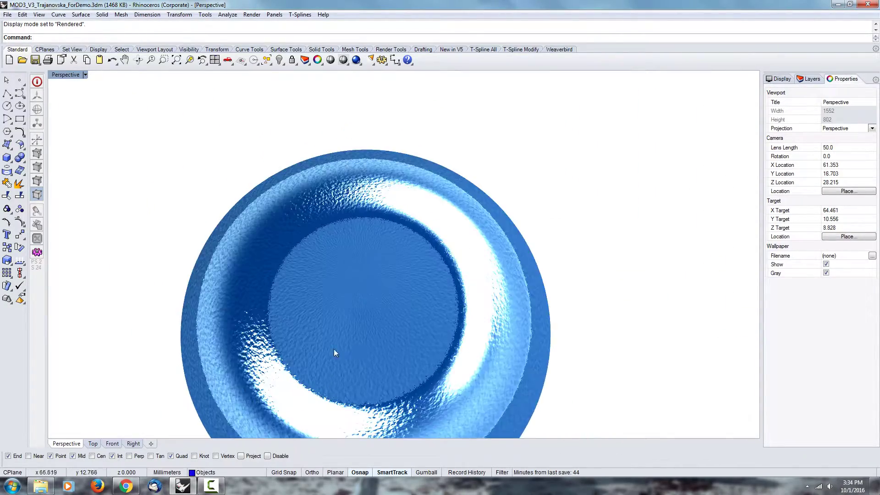
pyautogui.moveTo(359, 194); pyautogui.dragTo(357, 208, button='right')
pyautogui.scroll(2, 367, 295)
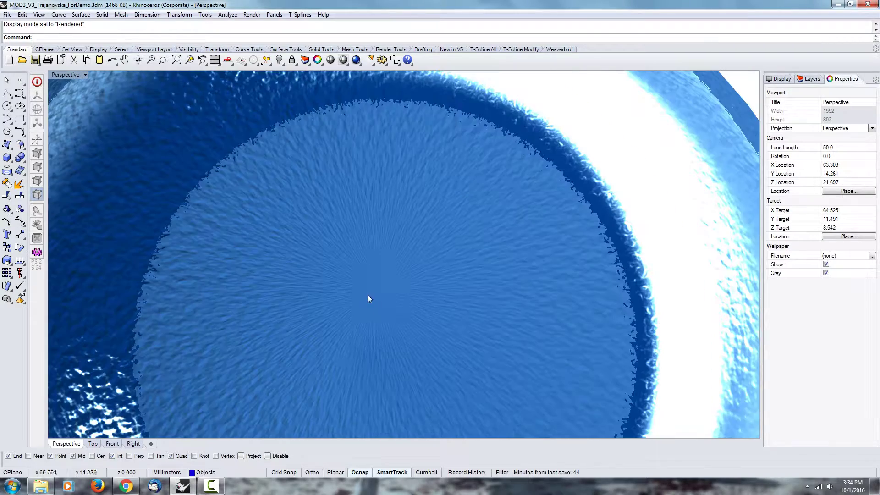
pyautogui.scroll(4, 384, 287)
pyautogui.scroll(-5, 384, 288)
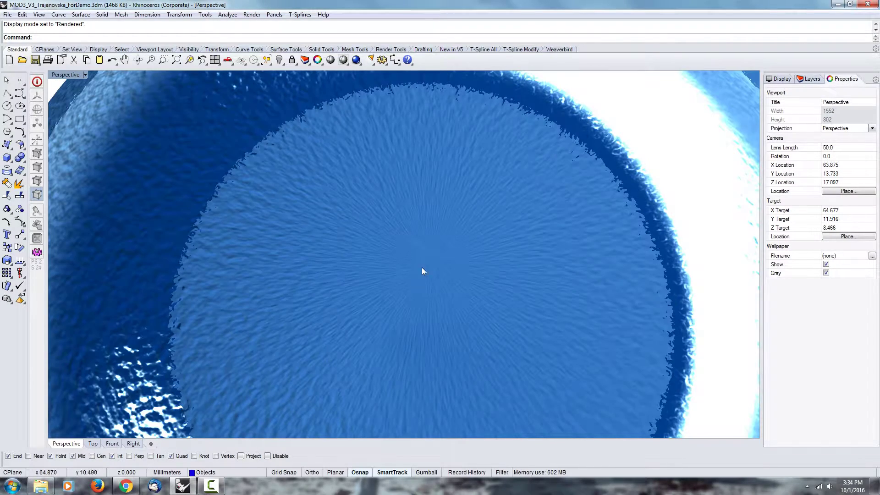
# - Select the sphere and examine its rendered texture relative to the isocurves, both at the pole and across the whole surface
pyautogui.click(457, 276)
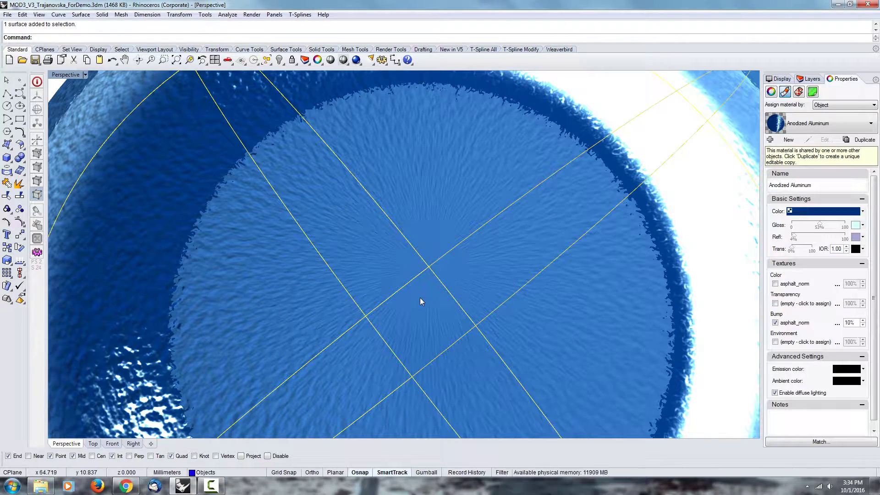
pyautogui.scroll(4, 422, 266)
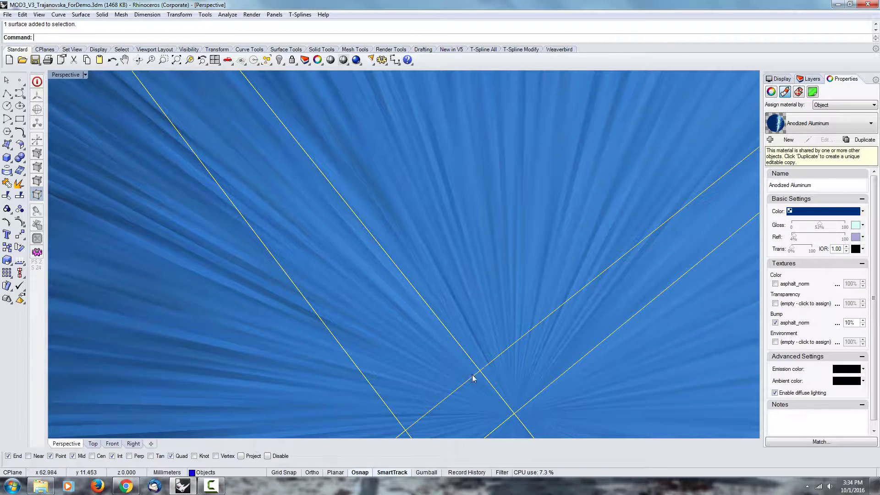
pyautogui.scroll(3, 474, 380)
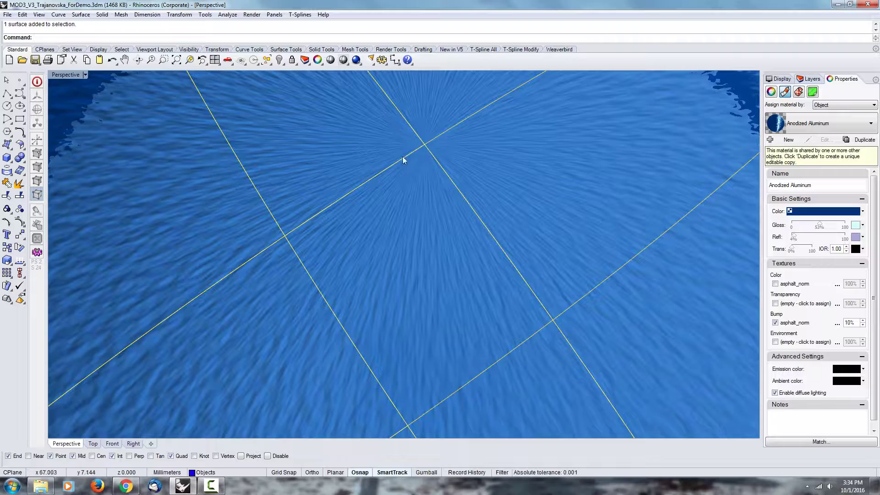
pyautogui.scroll(-10, 425, 180)
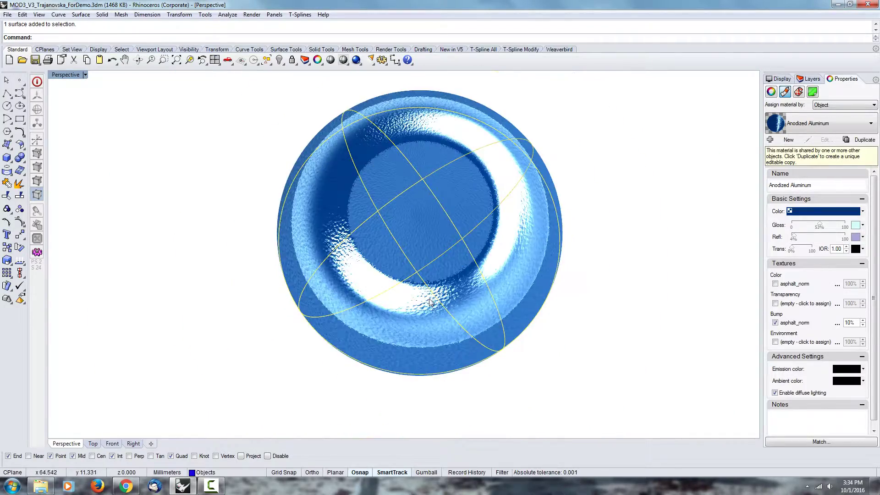
pyautogui.moveTo(438, 277); pyautogui.dragTo(394, 193, button='right')
pyautogui.scroll(6, 369, 275)
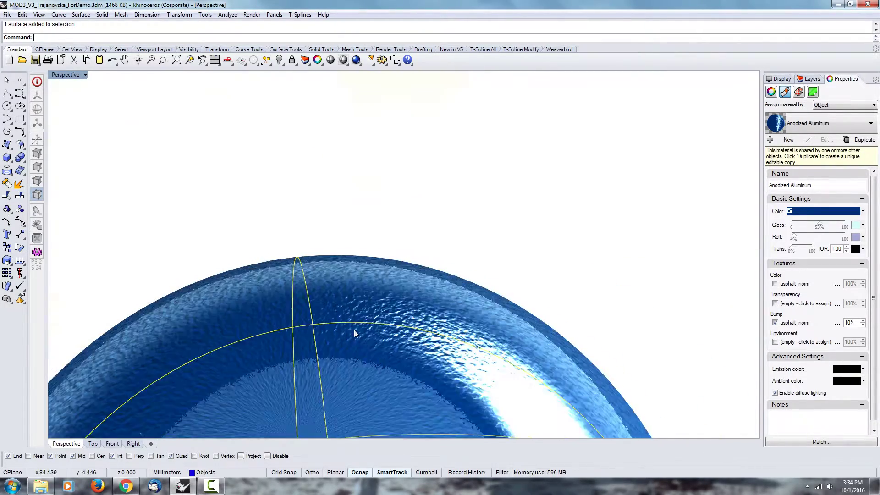
pyautogui.scroll(2, 353, 352)
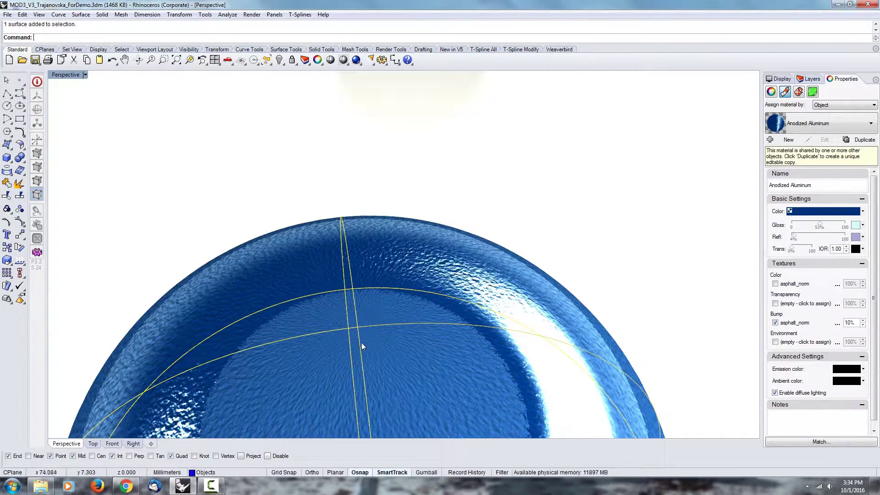
pyautogui.scroll(-8, 379, 350)
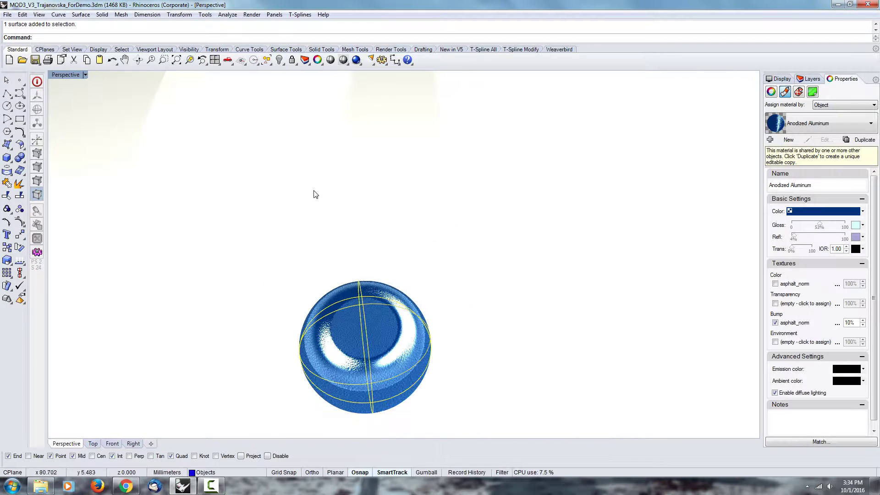
pyautogui.scroll(-5, 414, 241)
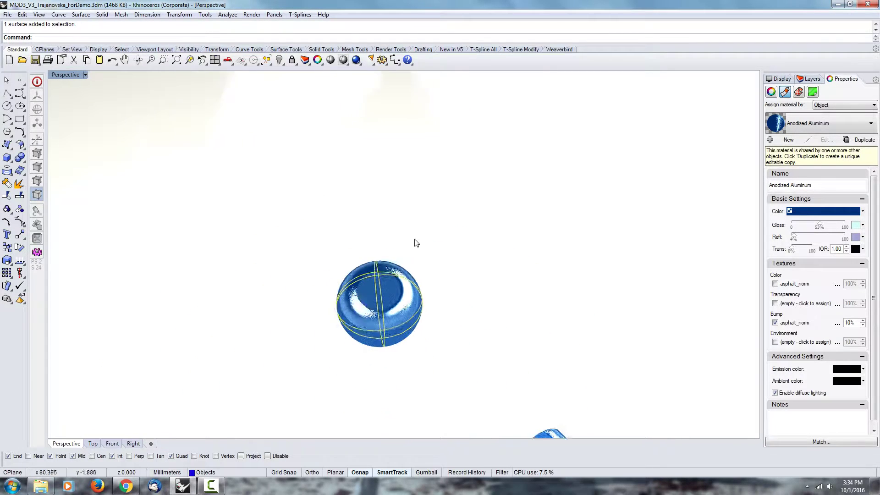
pyautogui.scroll(-3, 518, 321)
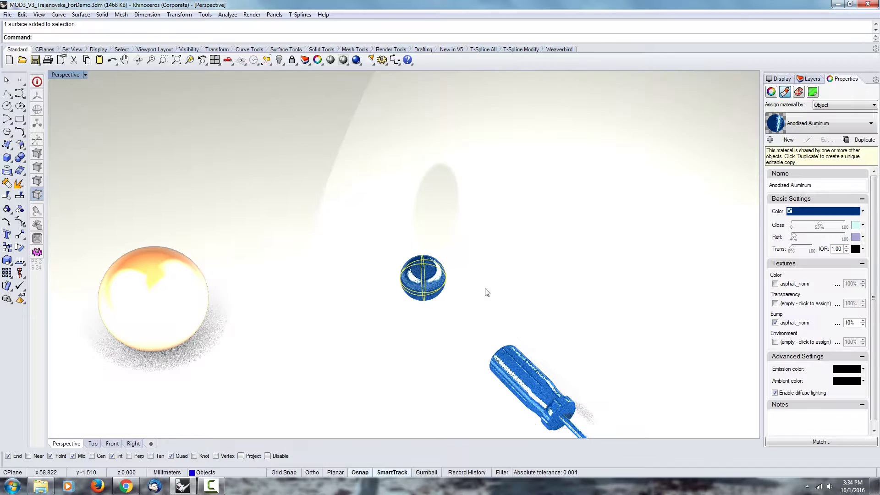
pyautogui.scroll(5, 389, 291)
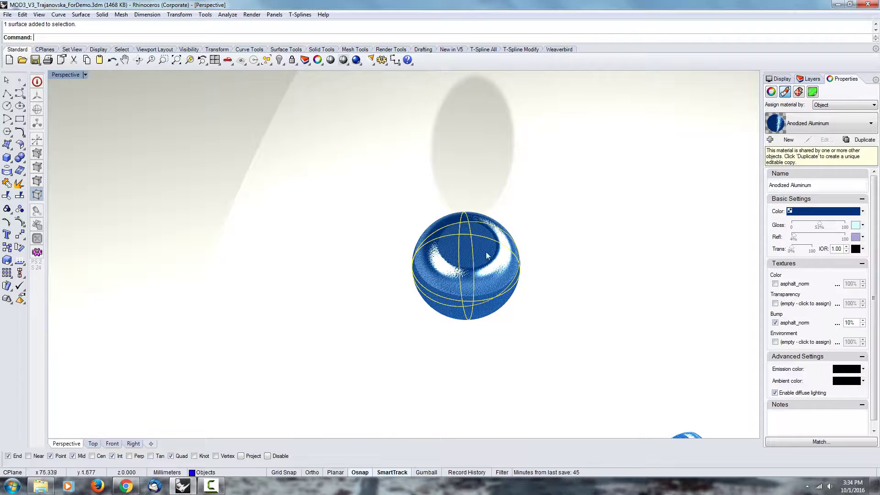
pyautogui.scroll(5, 476, 257)
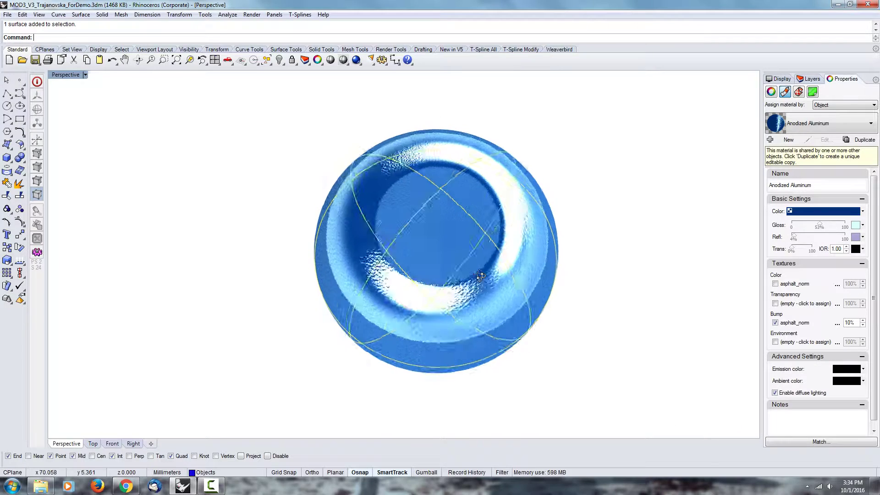
pyautogui.scroll(-3, 519, 232)
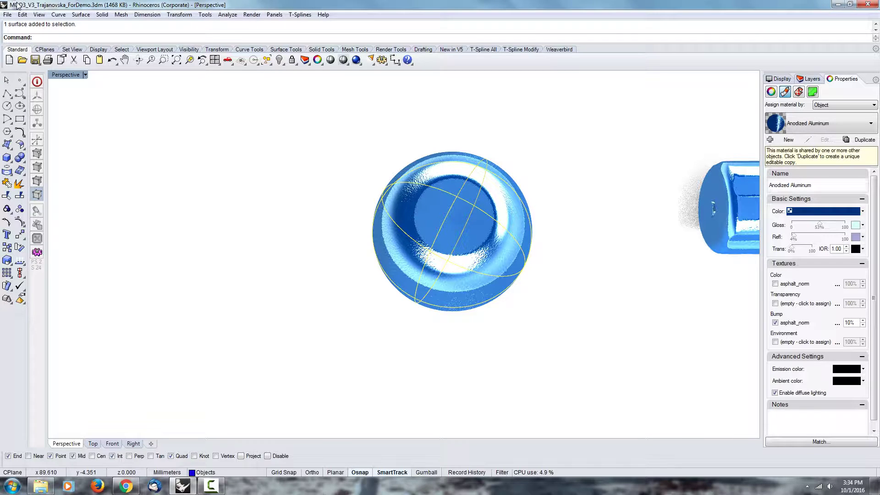
# - Delete the selected sphere beside the screwdriver and return to the four-viewport layout
pyautogui.scroll(-3, 196, 197)
pyautogui.scroll(2, 522, 155)
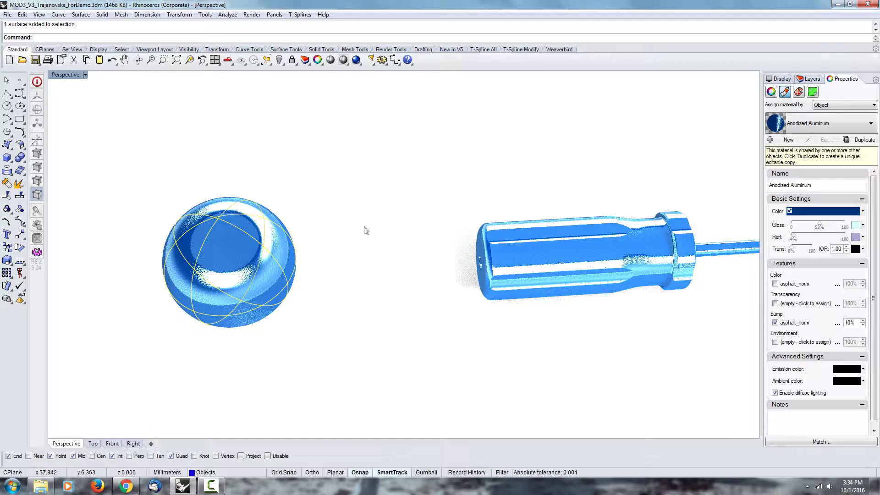
pyautogui.scroll(3, 193, 220)
pyautogui.scroll(-2, 275, 229)
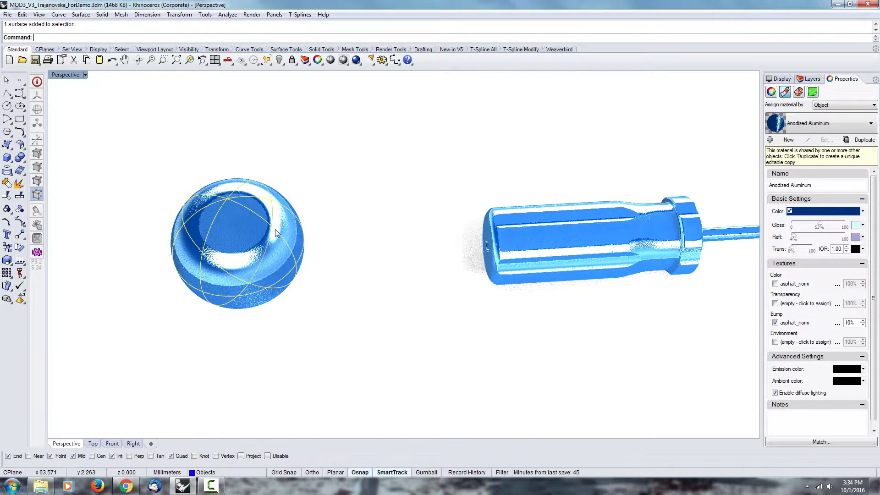
pyautogui.press('Delete')
pyautogui.doubleClick(66, 74)
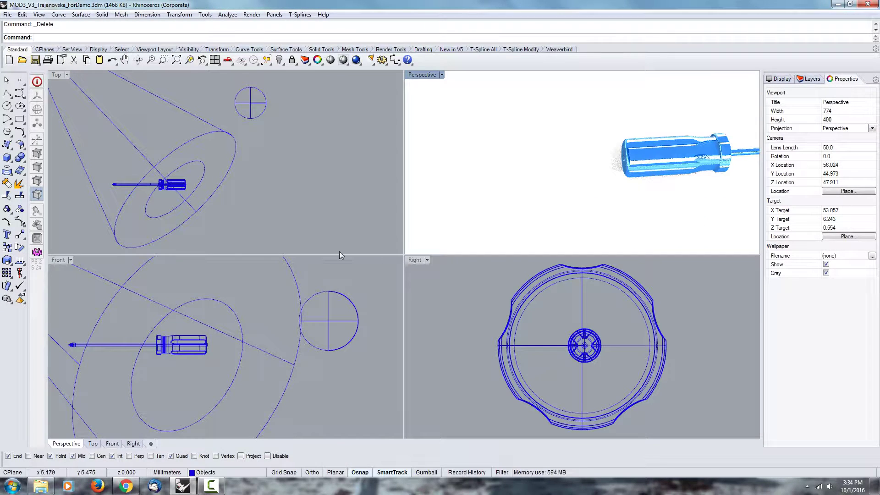
# - Isolate the collar surface between the screwdriver's handle and shaft by hiding all other objects
pyautogui.click(681, 157)
pyautogui.scroll(5, 681, 157)
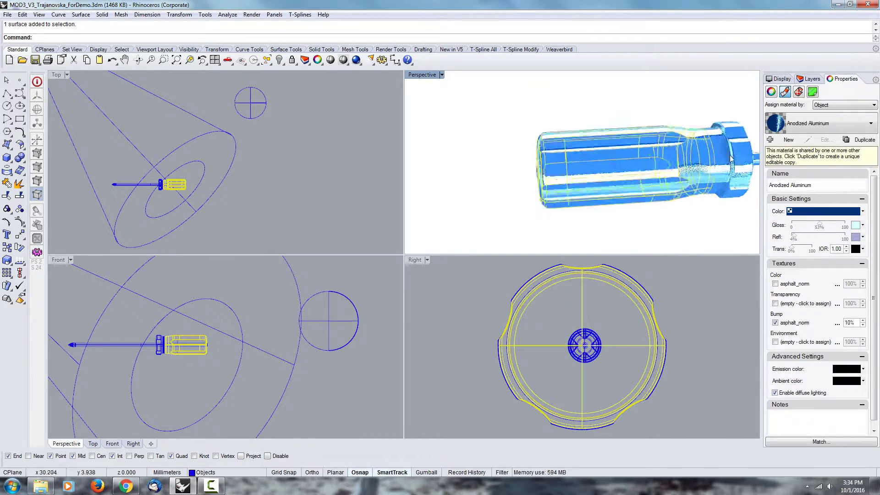
pyautogui.click(720, 186)
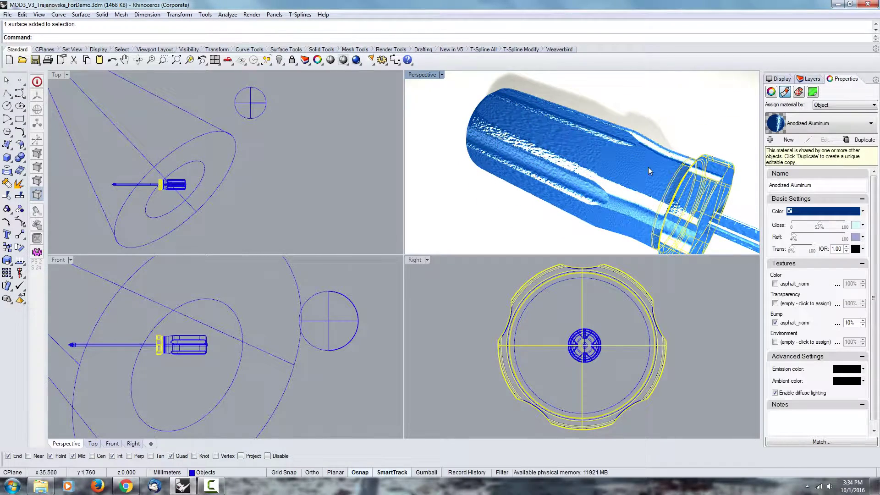
pyautogui.click(279, 59)
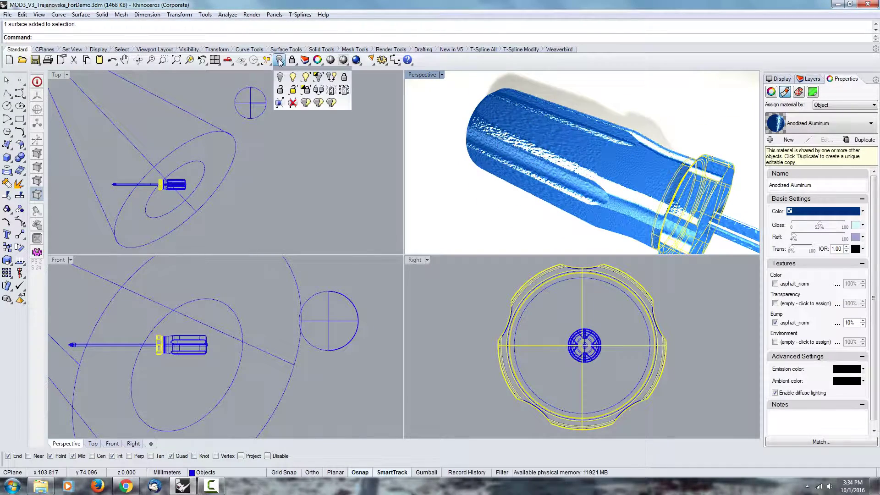
pyautogui.click(317, 77)
# - Examine the rendered texture on the isolated collar's flat end face in the perspective view
pyautogui.scroll(-5, 594, 182)
pyautogui.scroll(4, 598, 180)
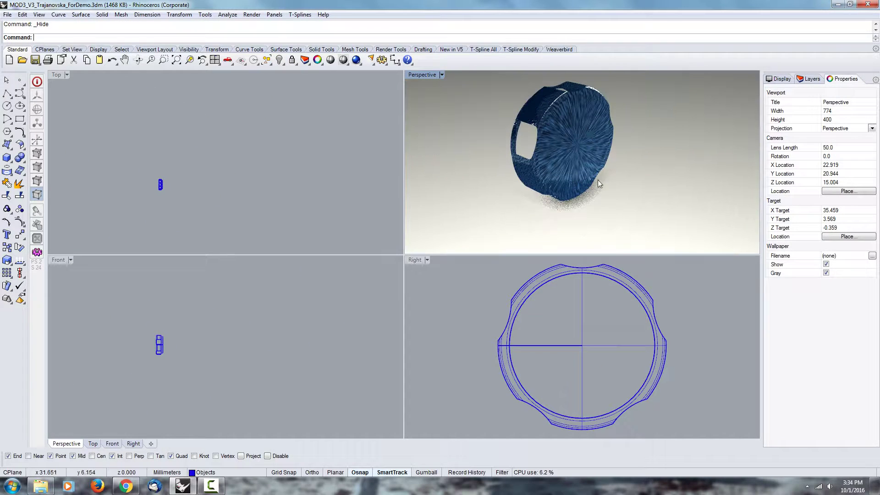
pyautogui.moveTo(597, 183); pyautogui.dragTo(600, 137, button='right')
pyautogui.scroll(5, 573, 131)
pyautogui.scroll(-3, 568, 127)
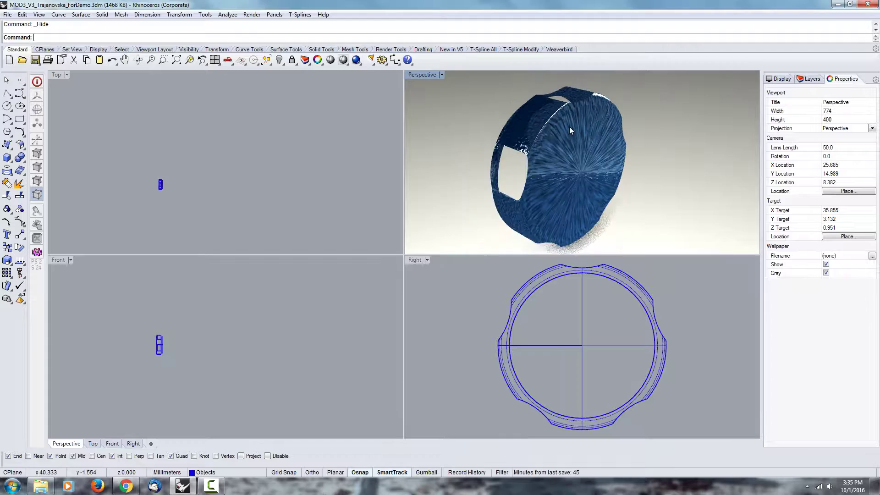
pyautogui.scroll(-3, 569, 127)
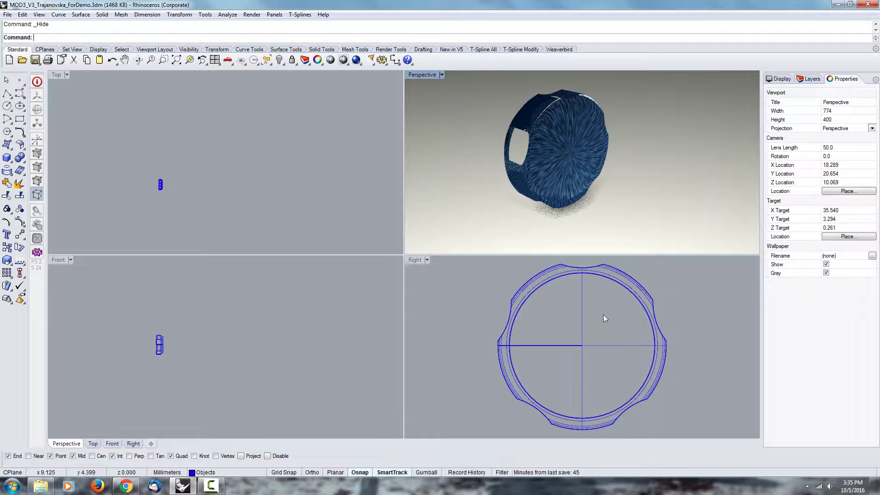
# - Select the collar surface and turn on its control points
pyautogui.click(604, 316)
pyautogui.click(587, 341)
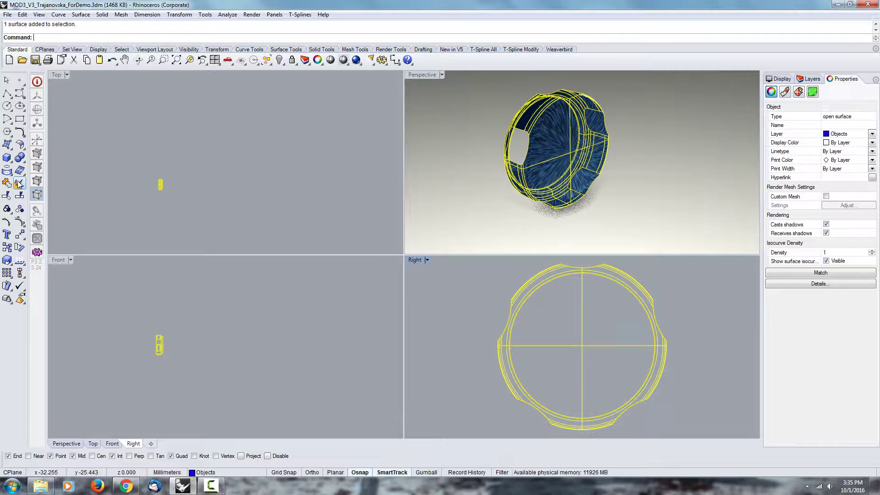
pyautogui.click(20, 224)
pyautogui.click(20, 224)
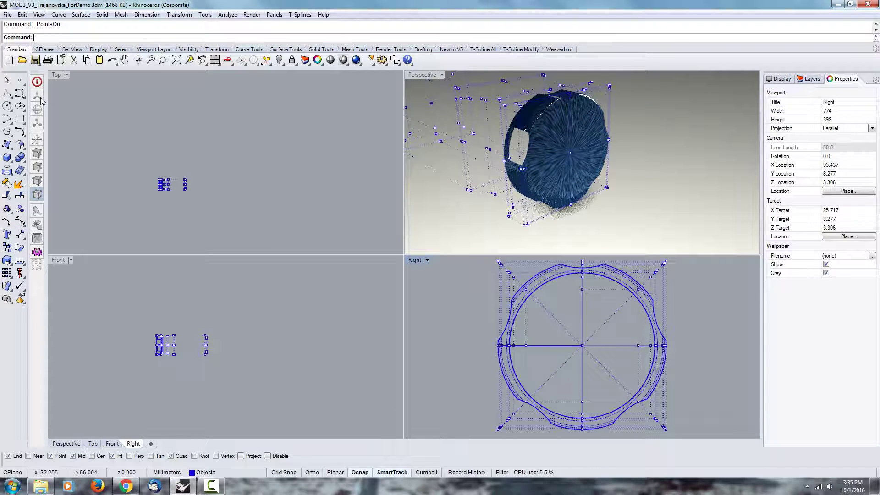
# - Draw a circle of about 2.22 mm radius centred on the collar's central control point in the Right view
pyautogui.click(7, 106)
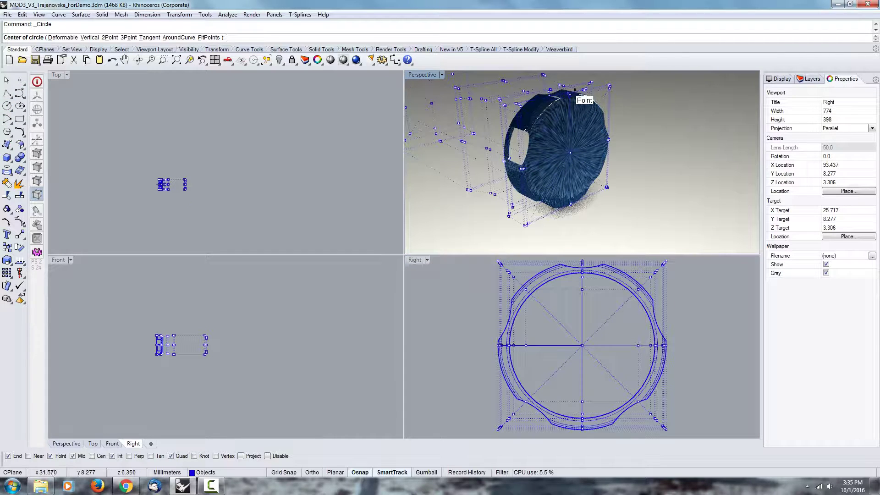
pyautogui.click(582, 345)
pyautogui.scroll(5, 582, 289)
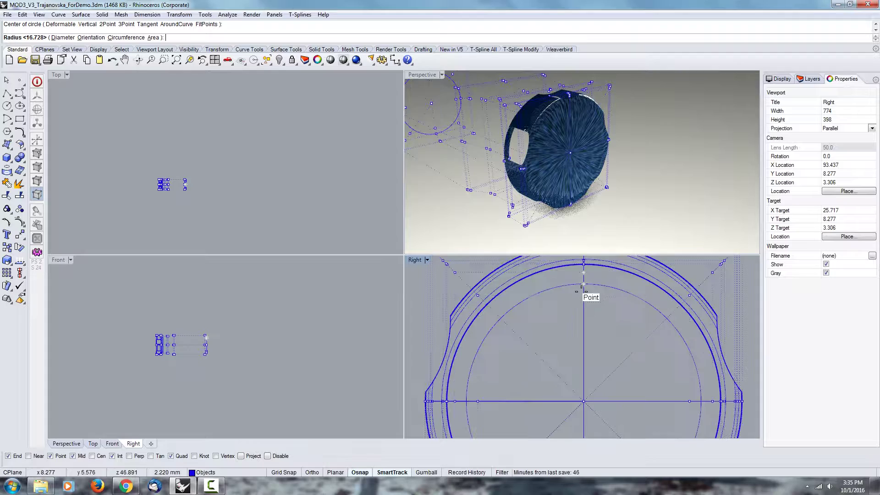
pyautogui.click(591, 275)
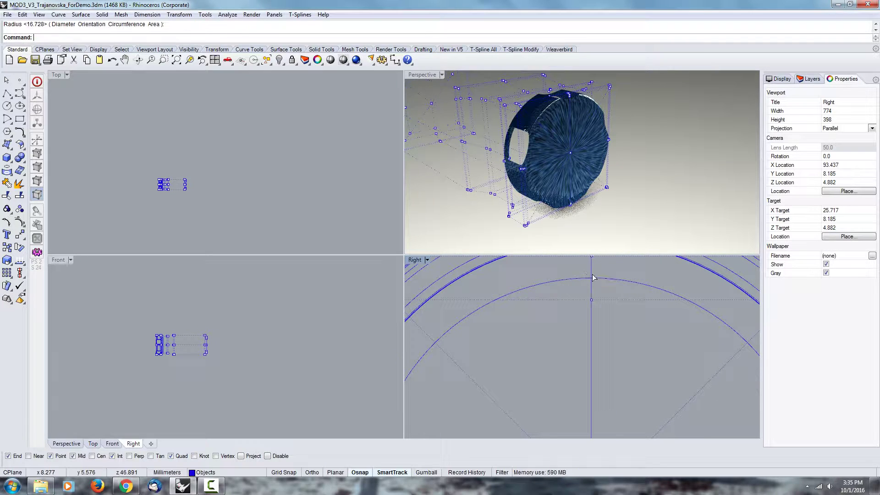
# - Trim away the collar surface inside the circle in the Right view, using the circle as the cutting object
pyautogui.scroll(-6, 595, 276)
pyautogui.click(612, 277)
pyautogui.scroll(-6, 528, 285)
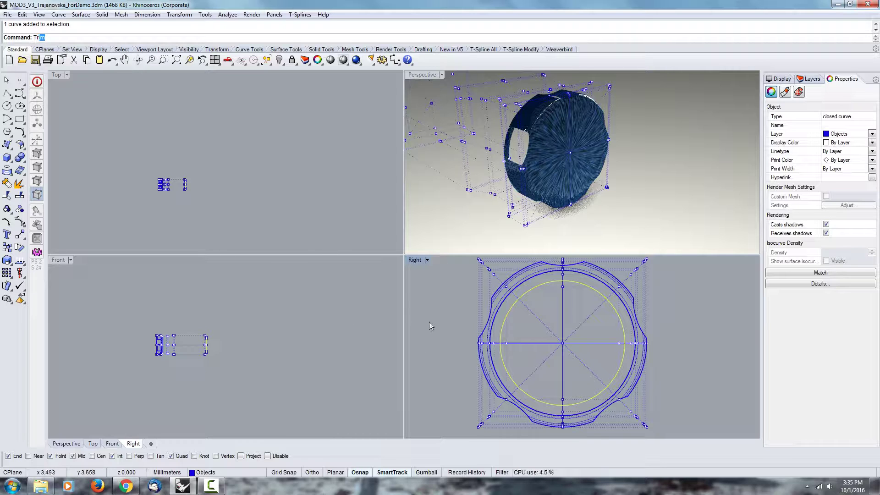
pyautogui.write('im')
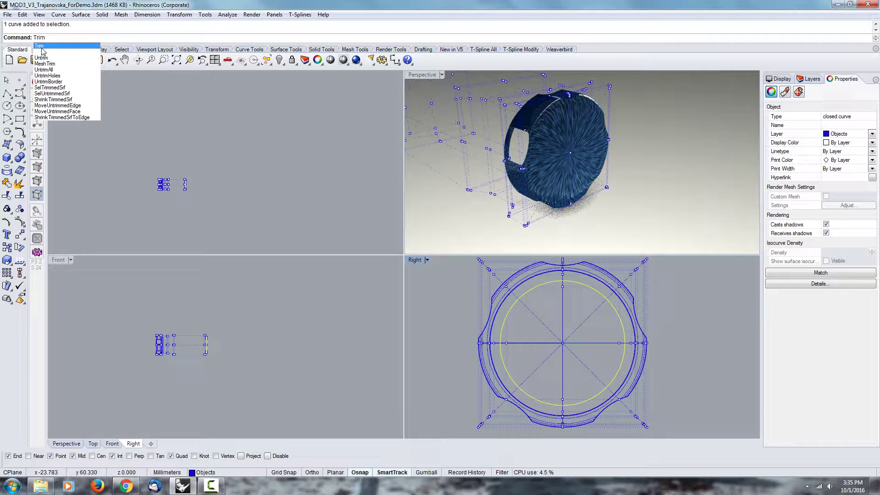
pyautogui.click(41, 47)
pyautogui.click(562, 309)
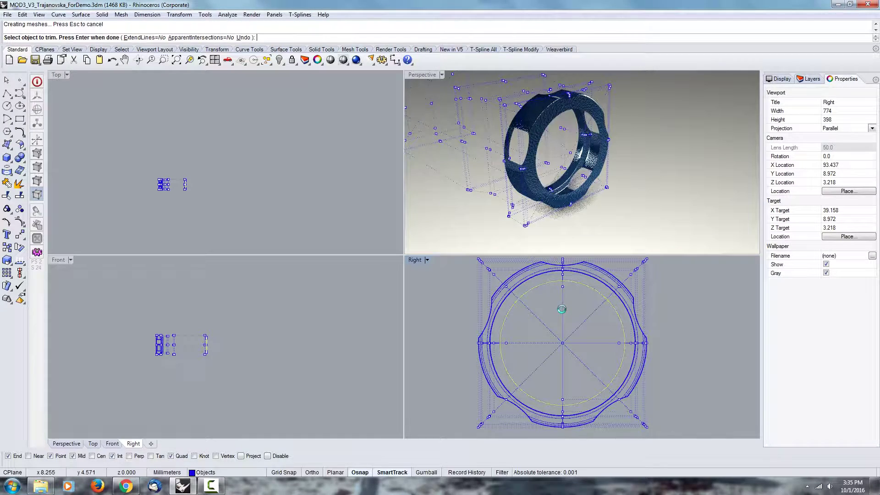
# - Maximize the perspective view and examine the rendered texture on the trimmed collar's end face and inner edge
pyautogui.moveTo(562, 171); pyautogui.dragTo(512, 169, button='right')
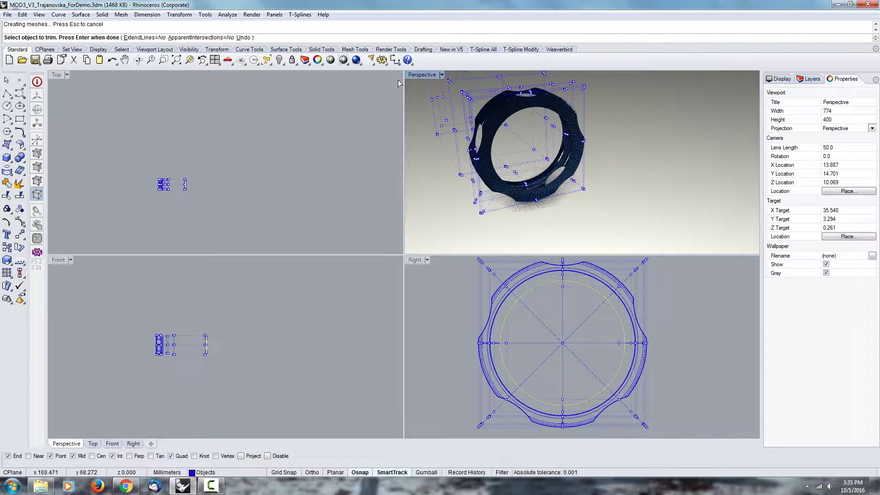
pyautogui.doubleClick(421, 74)
pyautogui.moveTo(464, 186); pyautogui.dragTo(403, 167, button='right')
pyautogui.scroll(-5, 384, 202)
pyautogui.scroll(9, 384, 202)
pyautogui.moveTo(378, 214); pyautogui.dragTo(423, 187, button='right')
pyautogui.scroll(-3, 363, 230)
pyautogui.scroll(4, 291, 292)
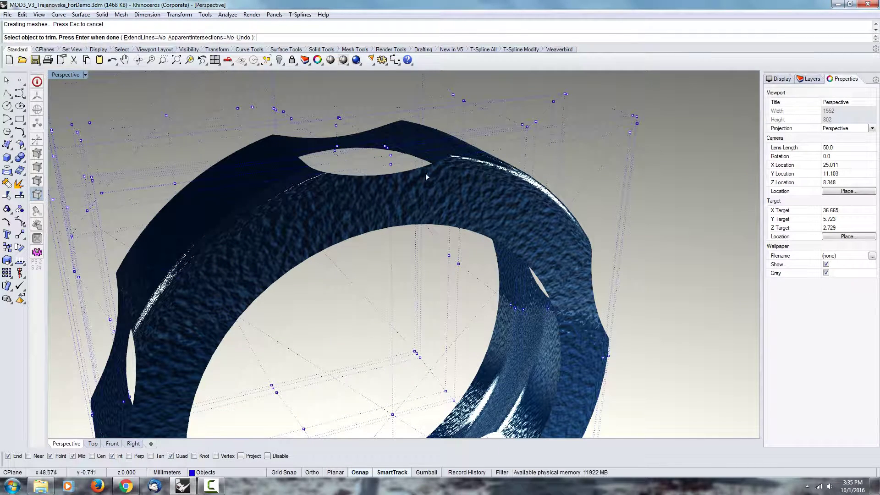
# - Undo the trim of the collar's end face and try to redo it
pyautogui.hotkey('ctrl', 'z')
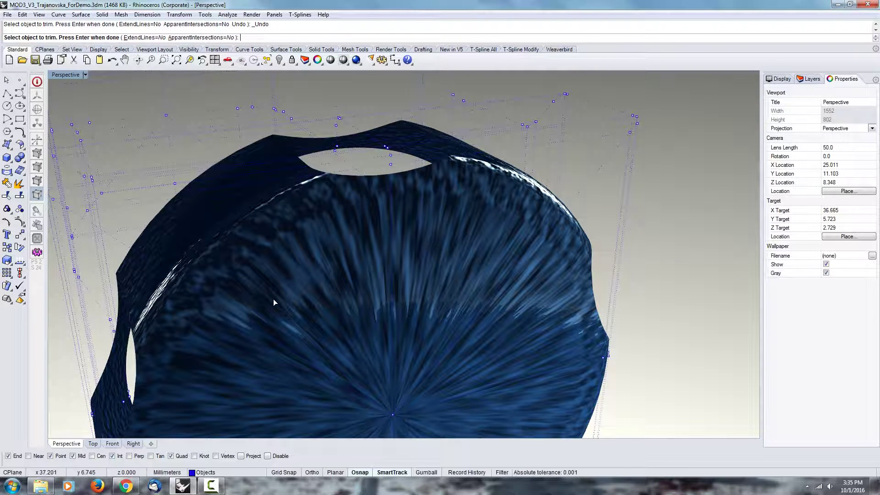
pyautogui.click(22, 14)
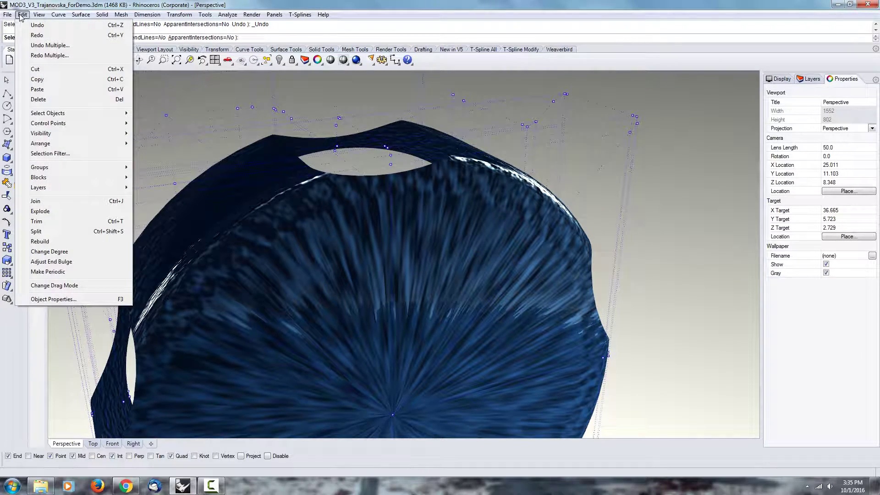
pyautogui.click(36, 35)
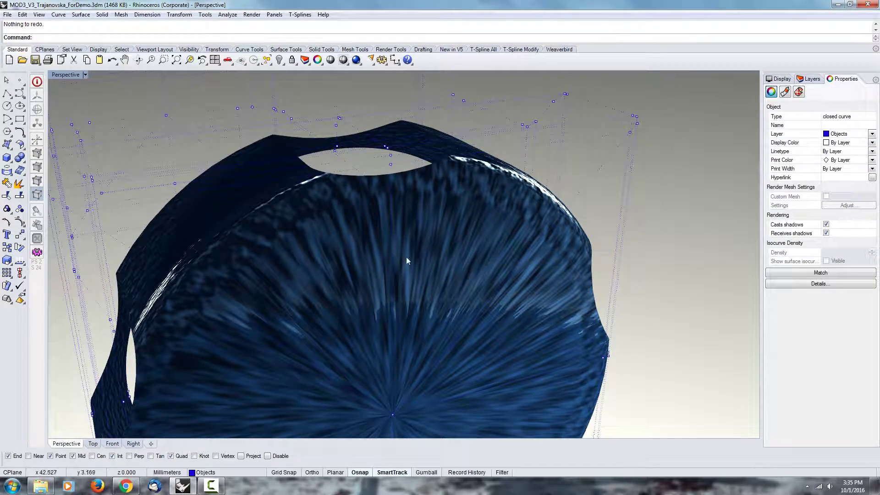
pyautogui.moveTo(405, 256); pyautogui.dragTo(417, 295, button='right')
pyautogui.scroll(-8, 395, 266)
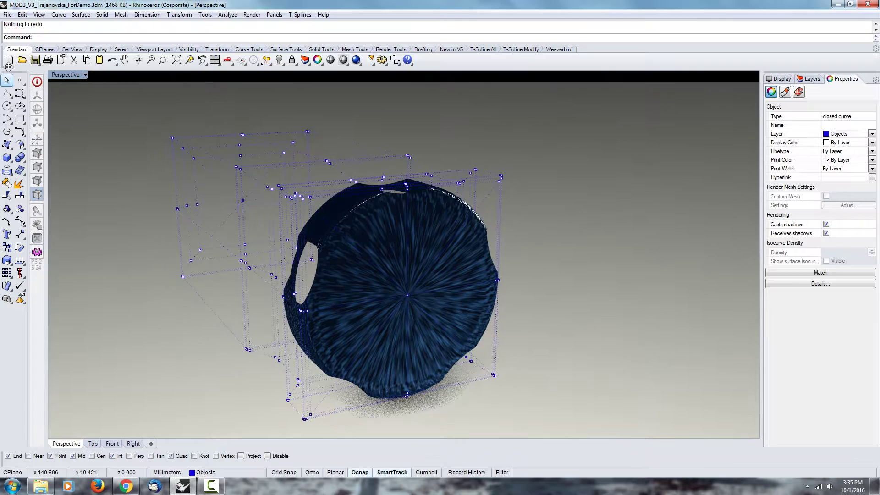
pyautogui.click(22, 14)
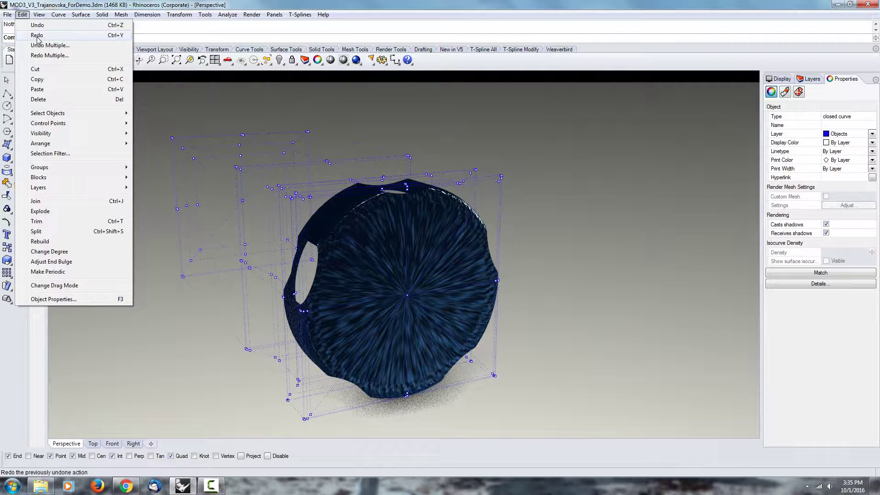
pyautogui.click(37, 40)
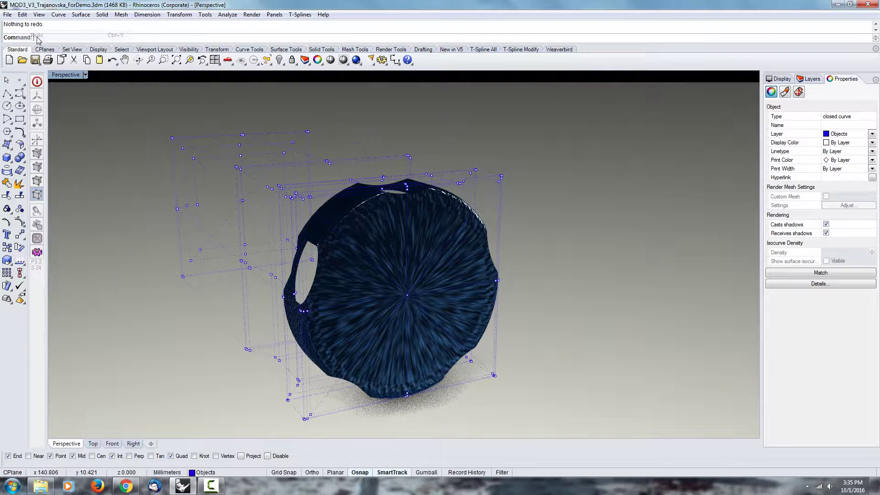
# - Trim away the collar's centre inside the circle again in the Right view and finish with the perspective view maximized
pyautogui.doubleClick(54, 75)
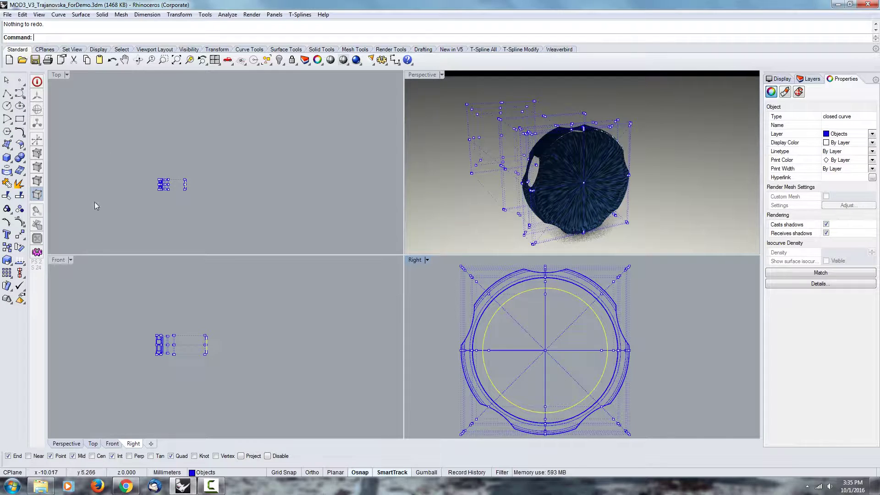
pyautogui.write('trim')
pyautogui.press('Return')
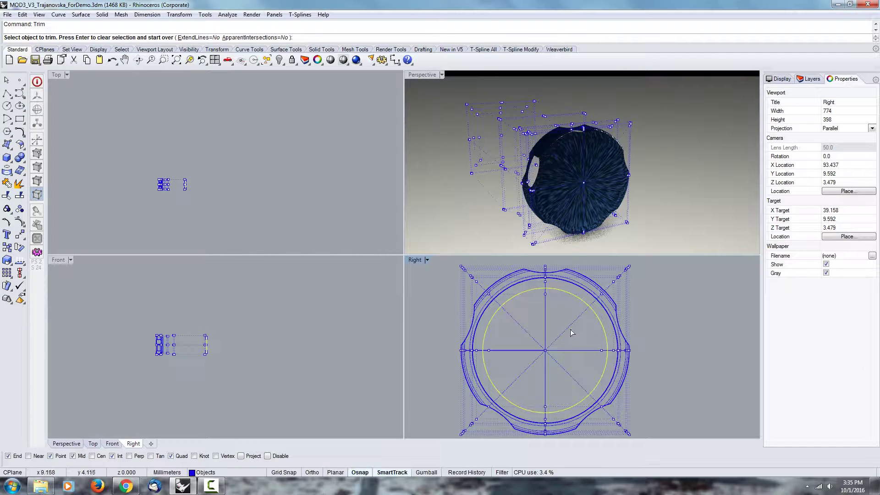
pyautogui.click(547, 340)
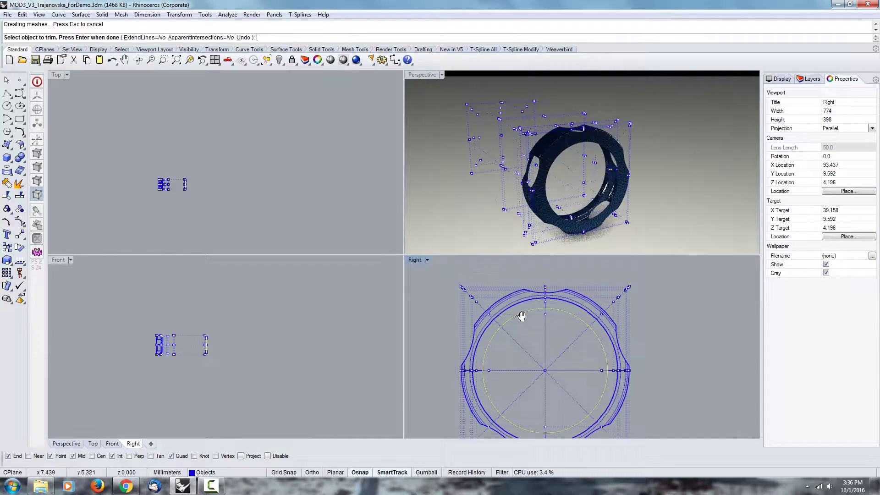
pyautogui.click(409, 78)
pyautogui.doubleClick(409, 78)
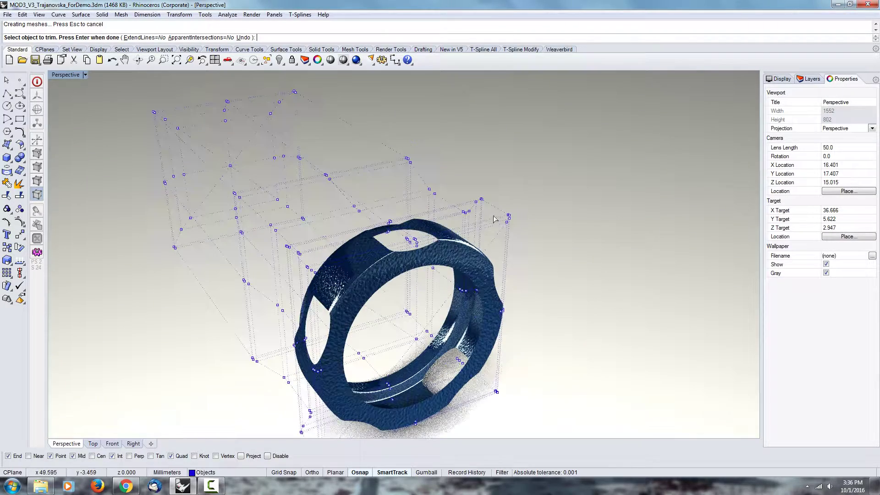
pyautogui.press('Return')
# - Turn on the trimmed collar's control points and examine them around the open centre from several angles
pyautogui.scroll(5, 397, 234)
pyautogui.scroll(4, 521, 221)
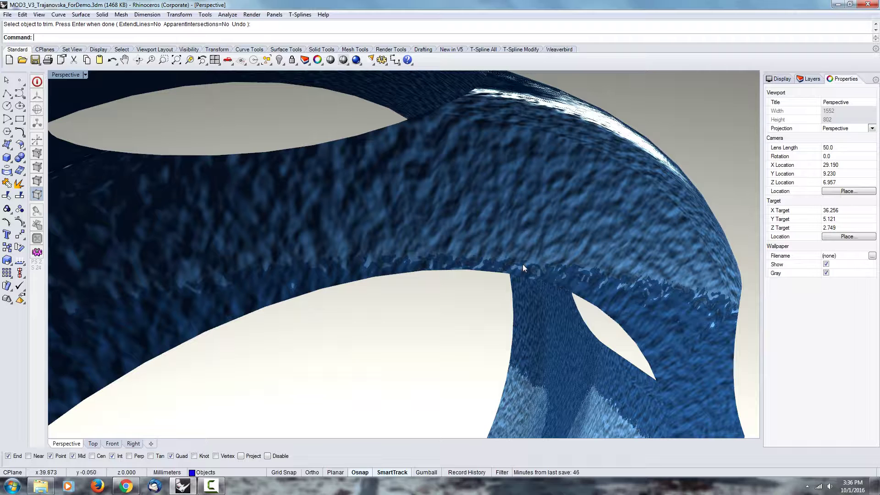
pyautogui.scroll(-5, 519, 210)
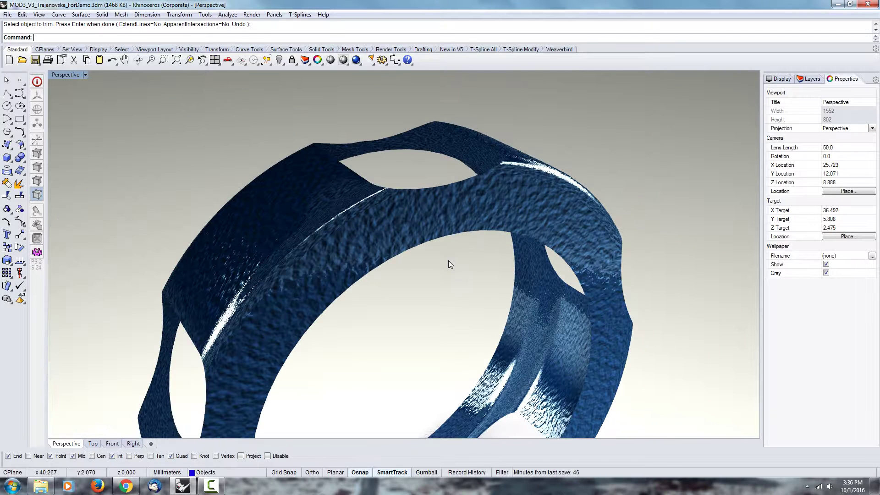
pyautogui.click(394, 222)
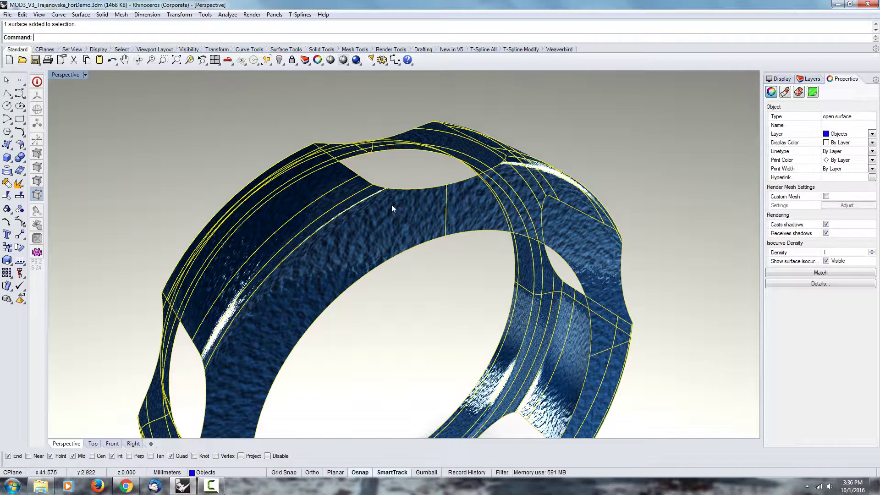
pyautogui.scroll(-5, 416, 225)
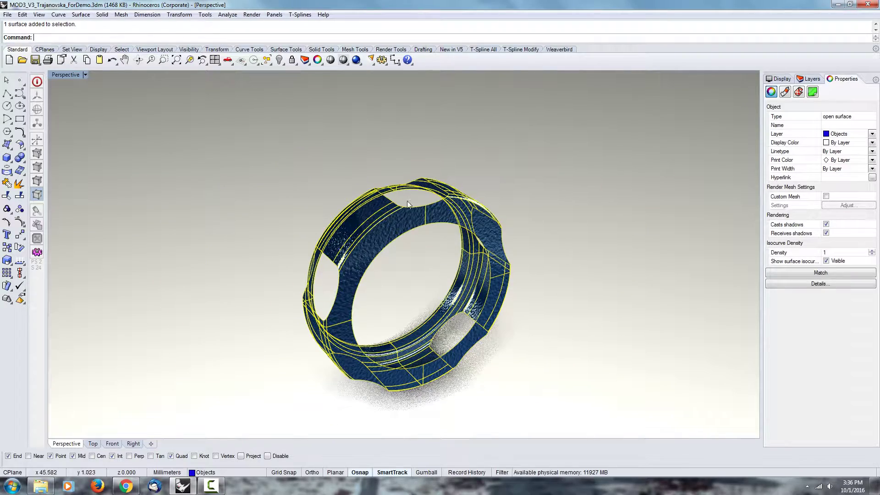
pyautogui.moveTo(425, 316); pyautogui.dragTo(259, 230, button='right')
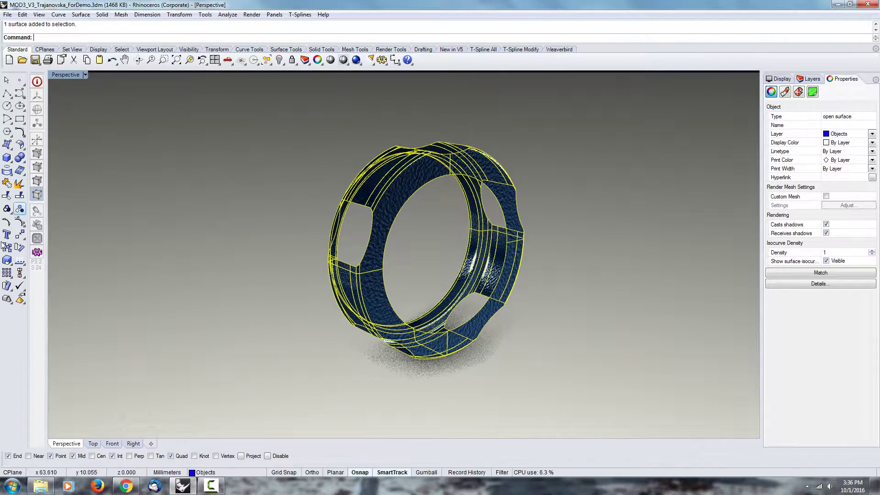
pyautogui.click(19, 222)
pyautogui.moveTo(455, 254); pyautogui.dragTo(474, 283, button='right')
pyautogui.click(385, 303)
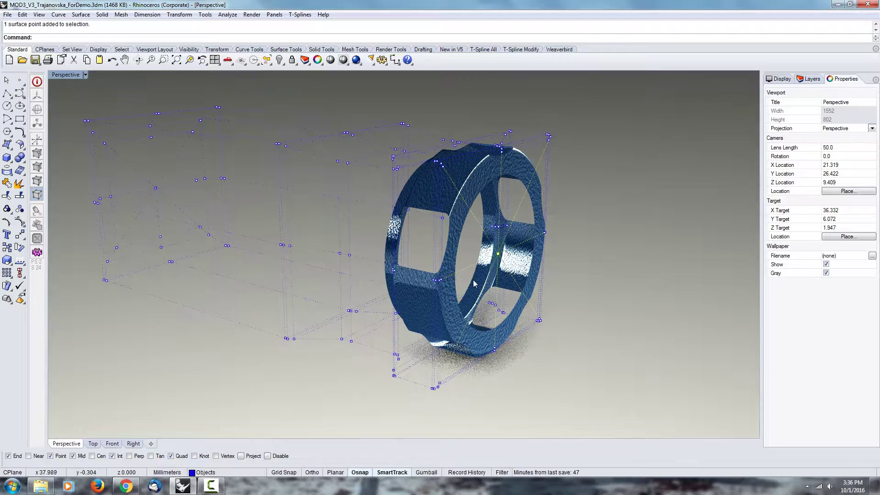
pyautogui.moveTo(530, 275); pyautogui.dragTo(462, 246, button='right')
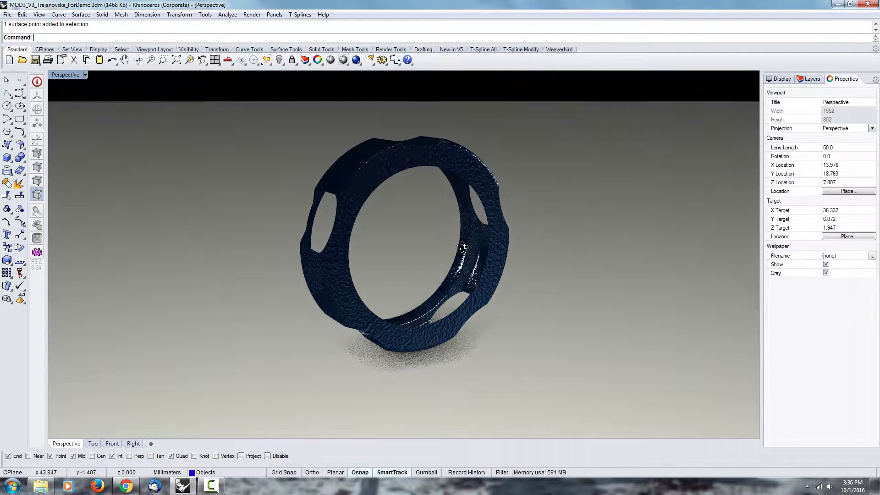
# - Set the perspective view to Shaded and close the collar's round opening with PlanarSrf from its inner trimmed edge
pyautogui.click(67, 74)
pyautogui.click(80, 109)
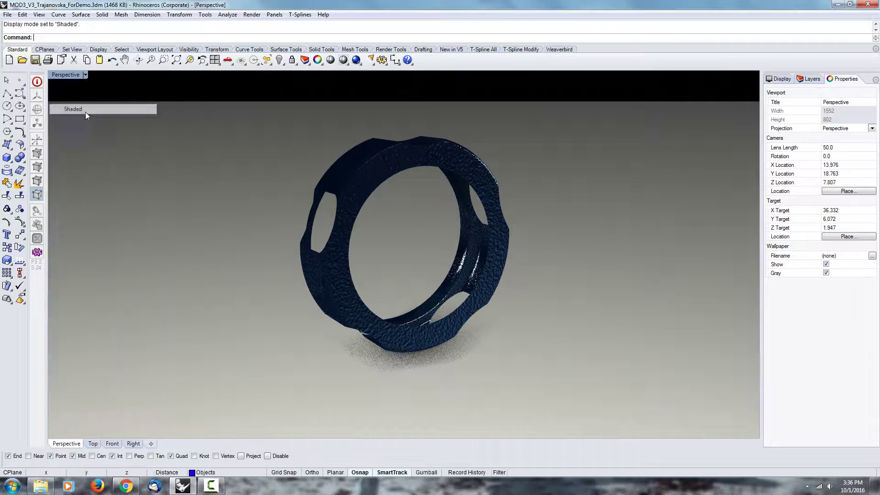
pyautogui.scroll(3, 409, 204)
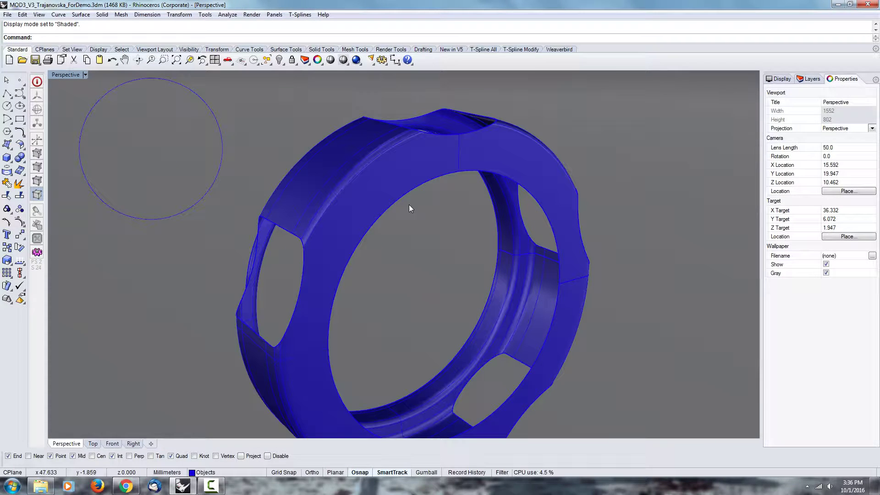
pyautogui.click(403, 176)
pyautogui.write('Pl')
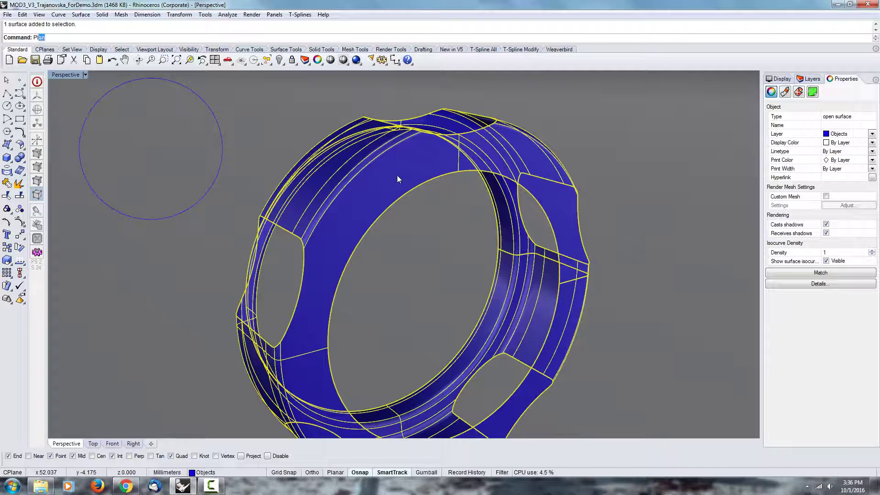
pyautogui.write('a')
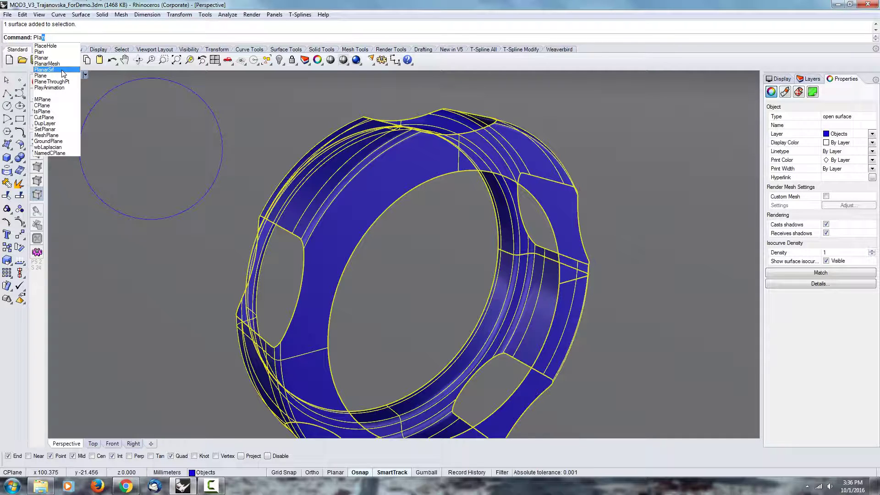
pyautogui.click(62, 70)
pyautogui.click(416, 190)
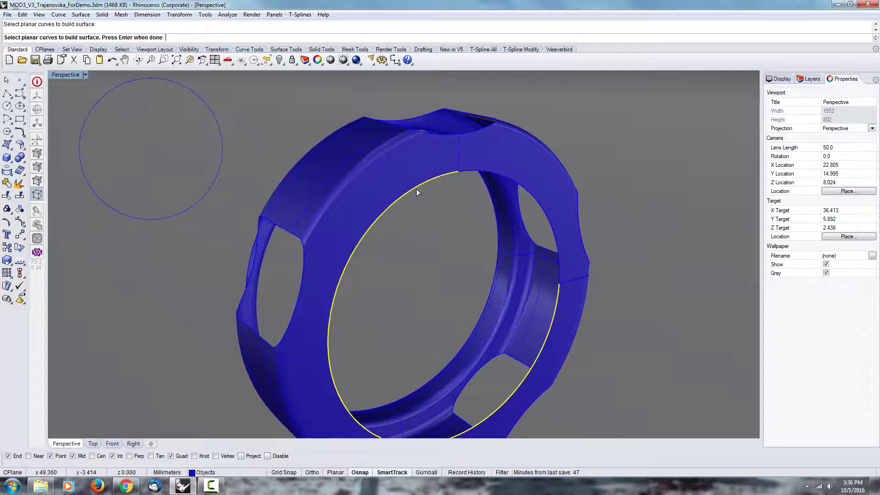
pyautogui.click(480, 174)
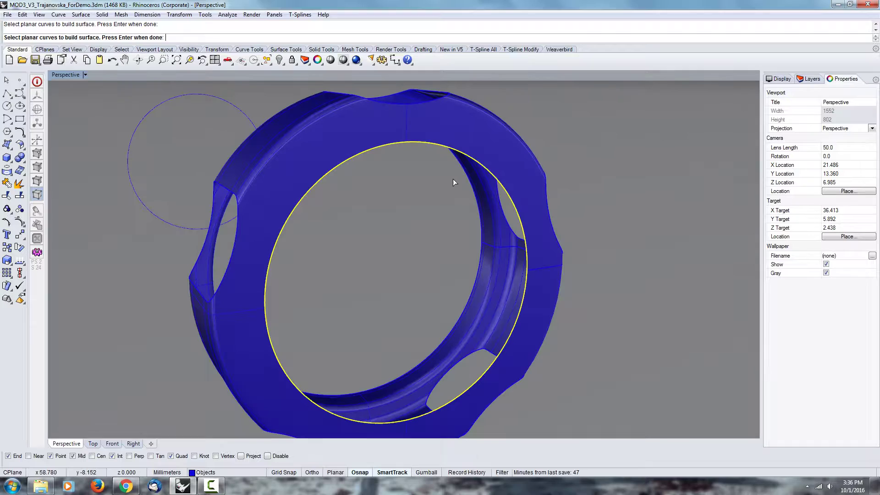
pyautogui.press('Return')
# - Join the planar cap surface and the collar surface into one polysurface
pyautogui.click(416, 245)
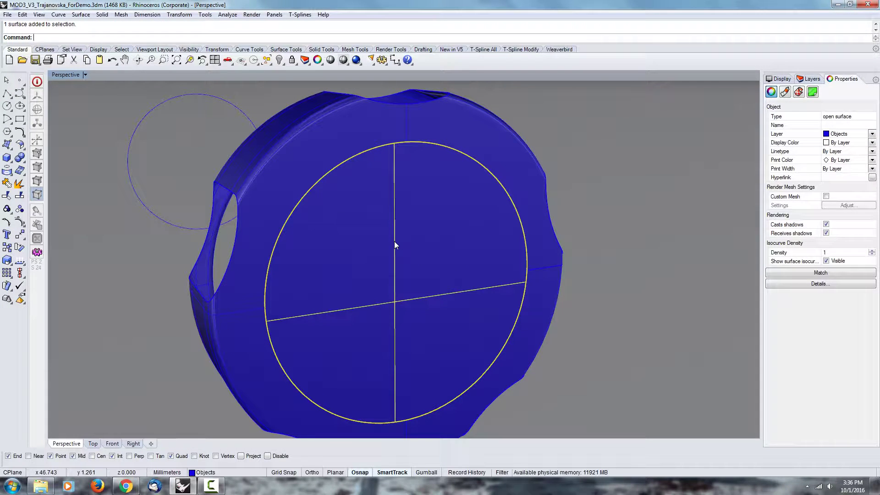
pyautogui.keyDown('shift'); pyautogui.click(446, 209); pyautogui.keyUp('shift')
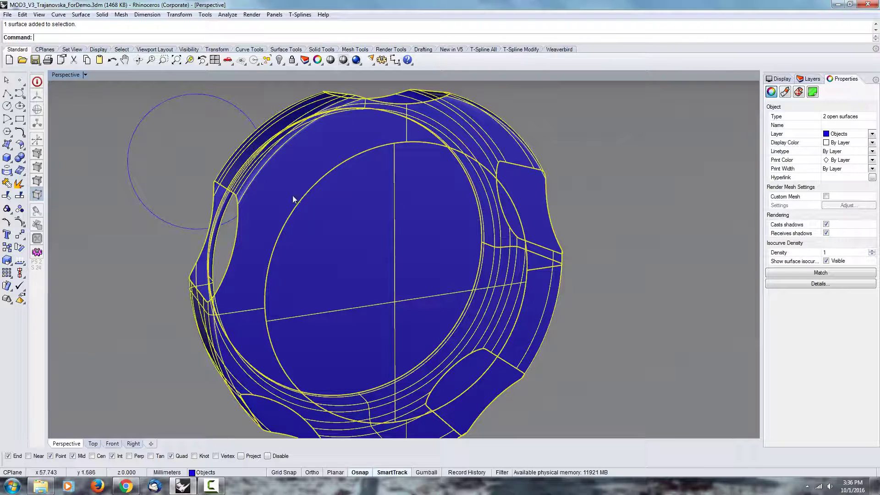
pyautogui.write('join')
pyautogui.press('Return')
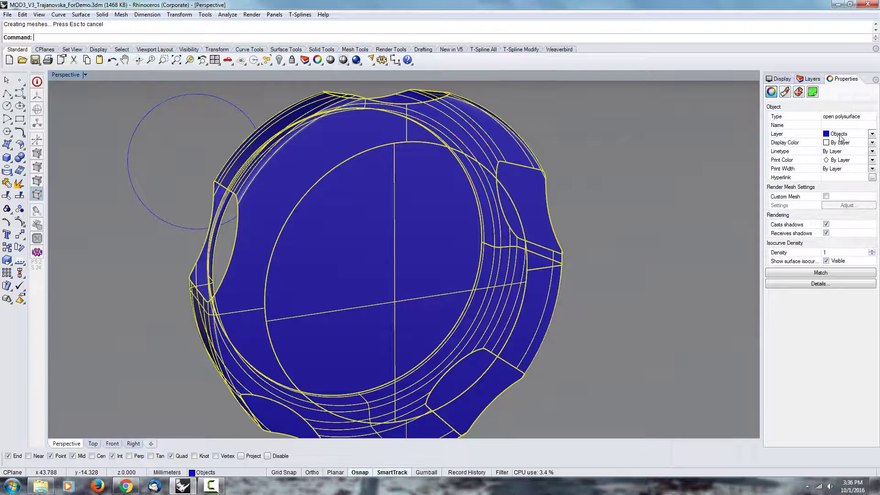
# - Assign the Anodized Aluminum material to the joined collar by Object
pyautogui.click(784, 92)
pyautogui.click(829, 106)
pyautogui.click(822, 112)
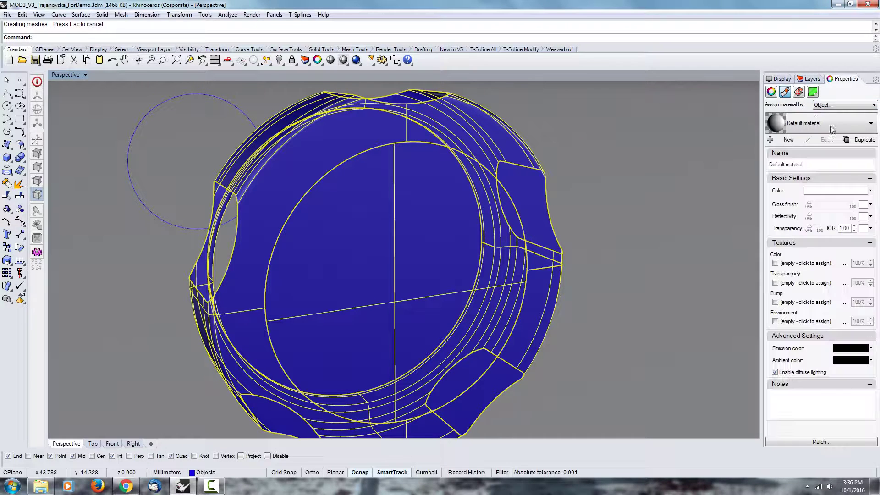
pyautogui.click(823, 125)
pyautogui.click(795, 239)
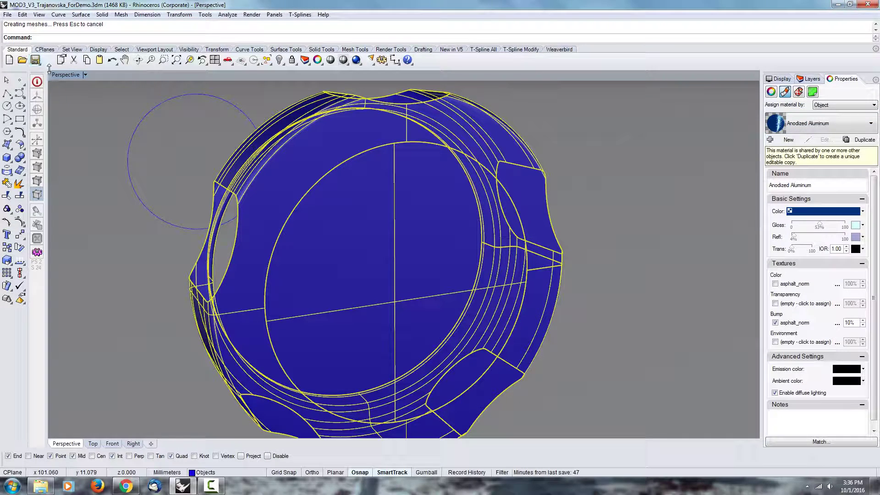
# - Set the perspective view to Rendered and examine the texture on the planar cap and the surrounding collar rim
pyautogui.click(68, 77)
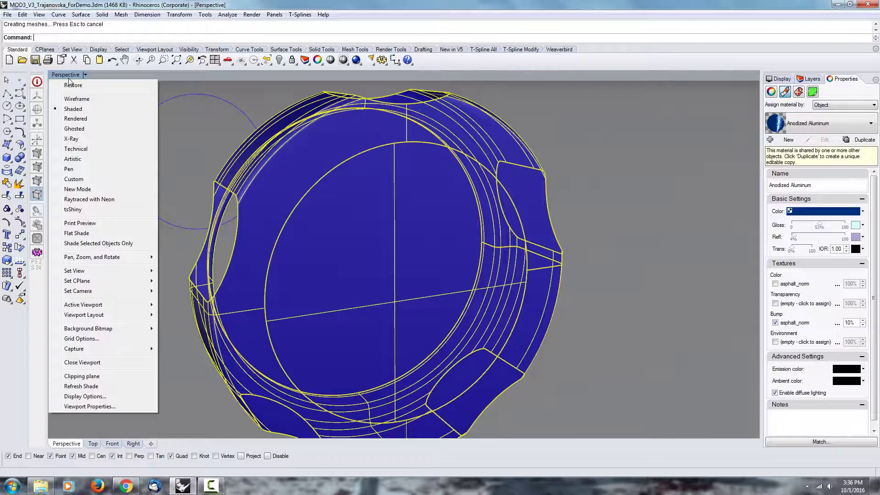
pyautogui.click(78, 122)
pyautogui.scroll(-5, 282, 193)
pyautogui.moveTo(282, 193); pyautogui.dragTo(327, 284, button='right')
pyautogui.click(535, 166)
pyautogui.scroll(5, 369, 246)
pyautogui.moveTo(537, 223); pyautogui.dragTo(538, 226, button='right')
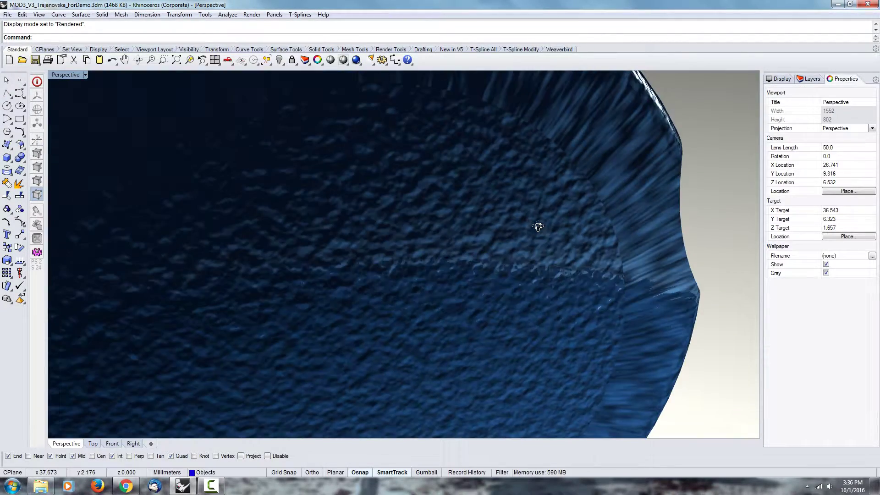
pyautogui.scroll(-4, 556, 184)
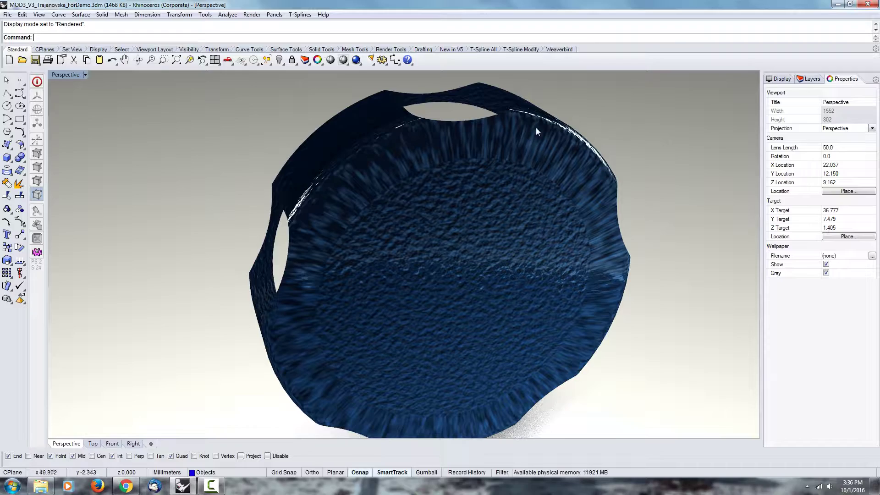
# - Inspect the collar's side texture and try to turn on control points for the joined collar polysurface
pyautogui.moveTo(537, 130); pyautogui.dragTo(521, 210, button='right')
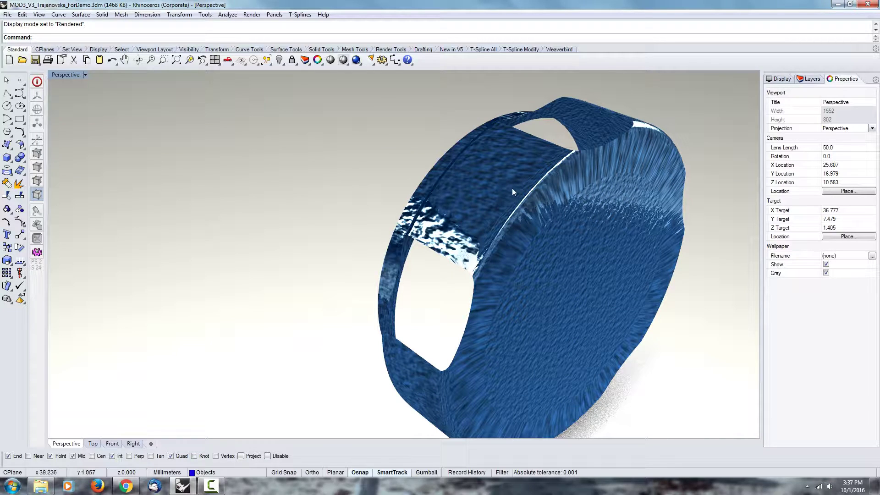
pyautogui.moveTo(541, 183); pyautogui.dragTo(675, 164, button='right')
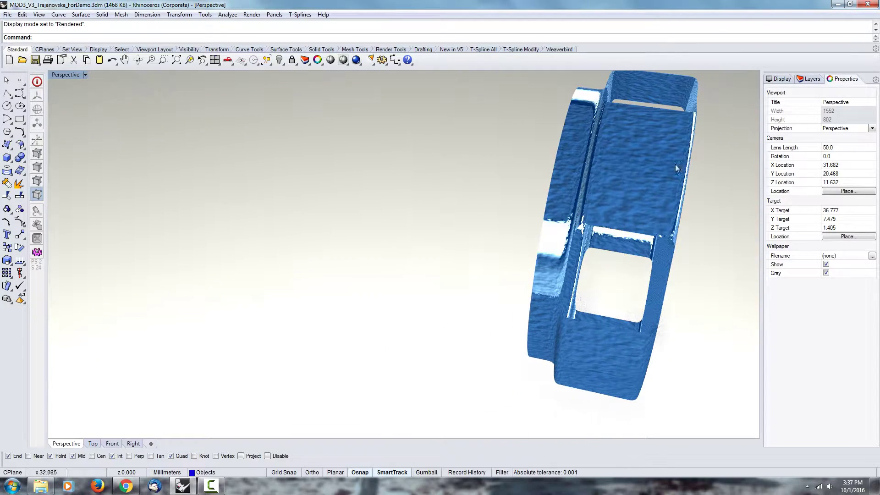
pyautogui.moveTo(721, 139); pyautogui.dragTo(520, 131, button='right')
pyautogui.click(554, 164)
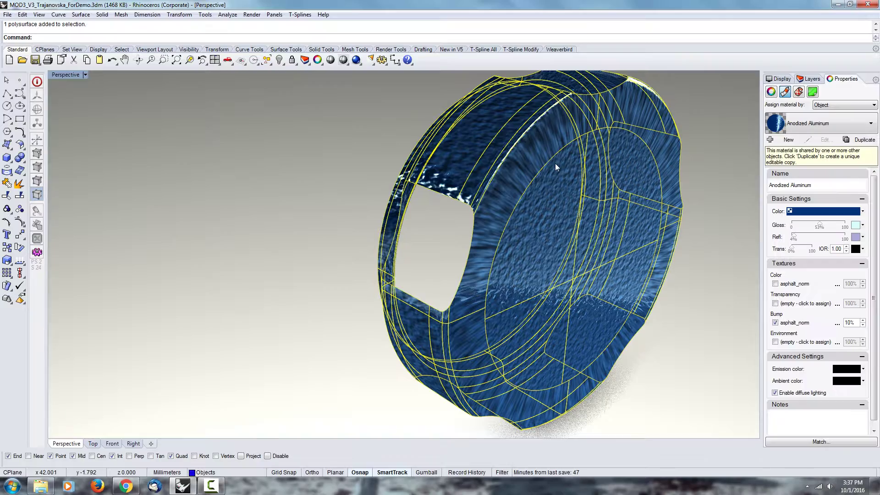
pyautogui.click(19, 222)
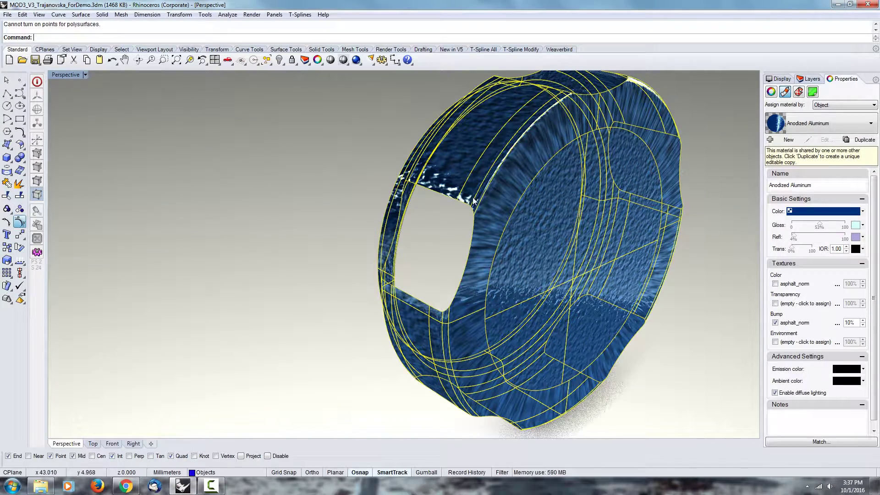
# - Explode the joined collar polysurface and turn on the control points of the collar surface
pyautogui.moveTo(531, 179); pyautogui.dragTo(299, 205, button='right')
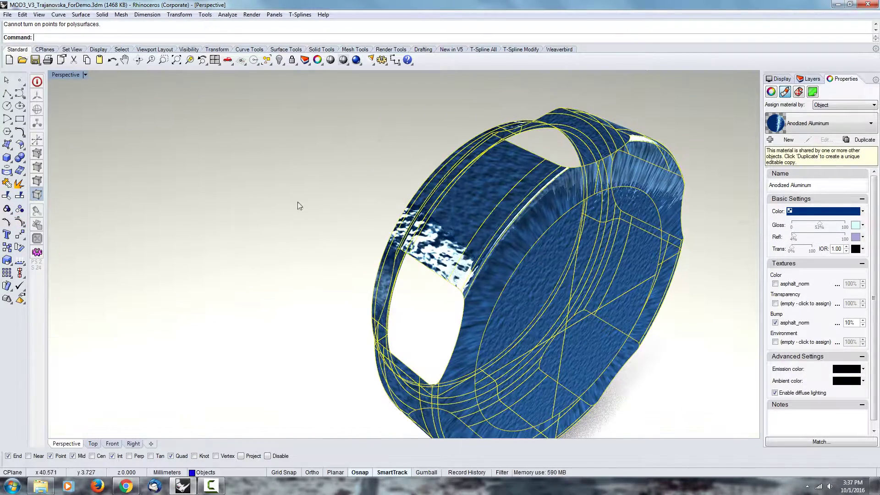
pyautogui.click(20, 184)
pyautogui.click(20, 222)
pyautogui.moveTo(562, 189); pyautogui.dragTo(513, 184, button='right')
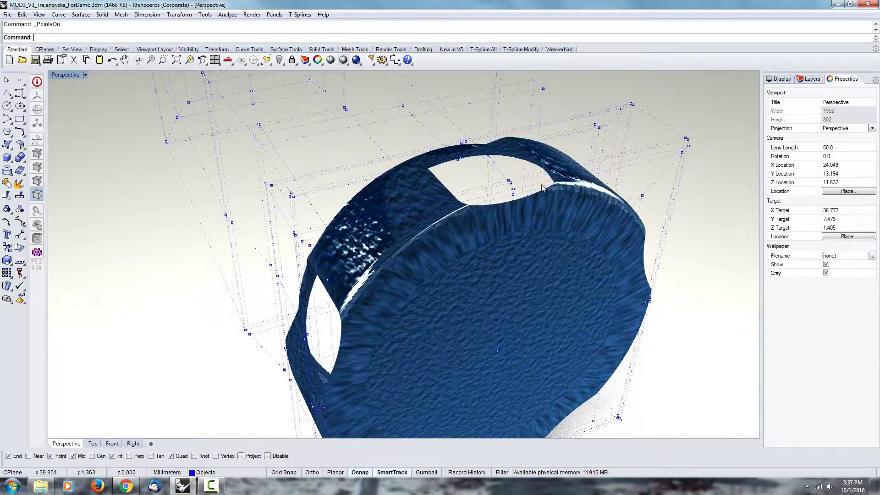
# - Examine individual control points around the collar's side cut-out and rim, and turn the control points off
pyautogui.scroll(4, 512, 183)
pyautogui.click(521, 216)
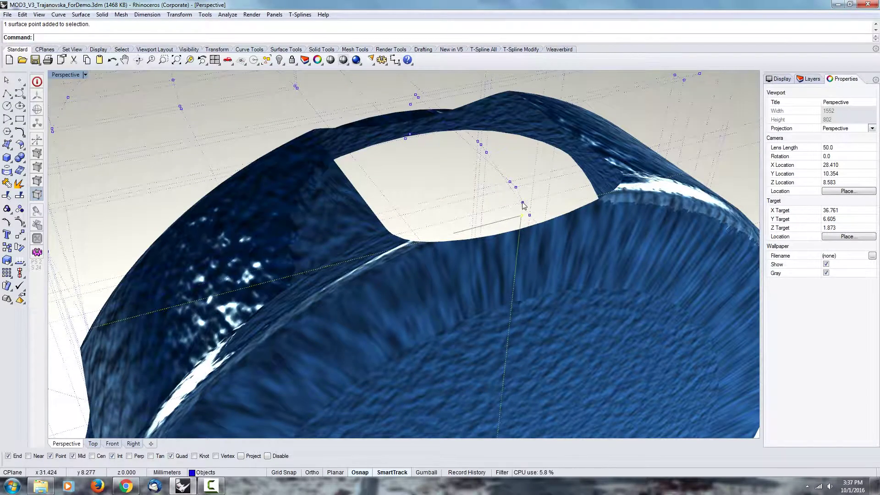
pyautogui.moveTo(523, 203); pyautogui.dragTo(518, 192)
pyautogui.moveTo(522, 232); pyautogui.dragTo(522, 218, button='right')
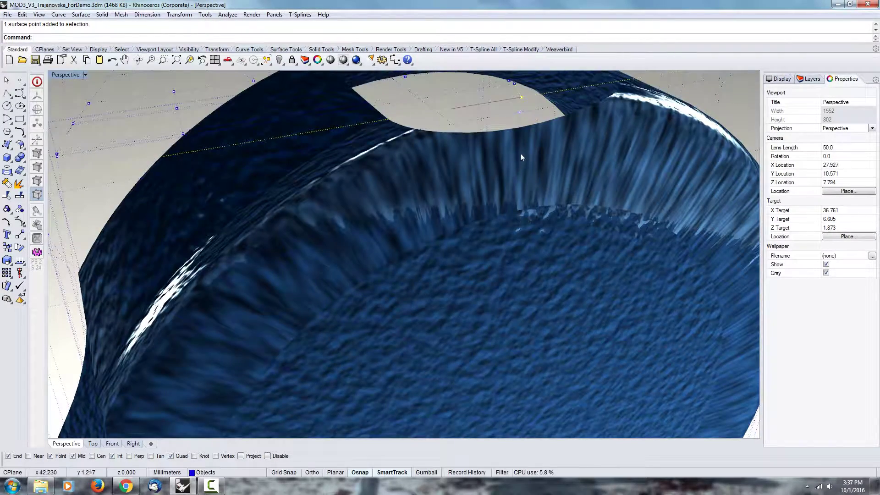
pyautogui.scroll(-2, 520, 153)
pyautogui.click(519, 128)
pyautogui.scroll(-3, 507, 330)
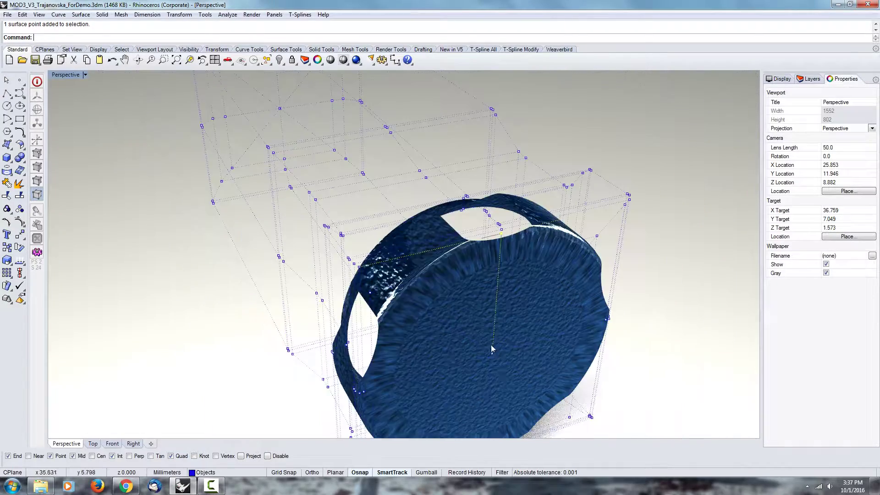
pyautogui.moveTo(491, 345); pyautogui.dragTo(504, 334, button='right')
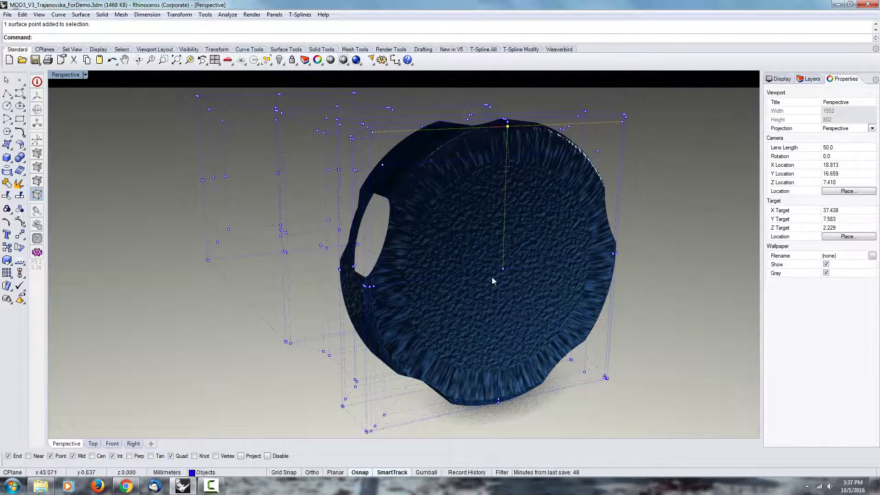
pyautogui.moveTo(507, 175); pyautogui.dragTo(519, 255, button='right')
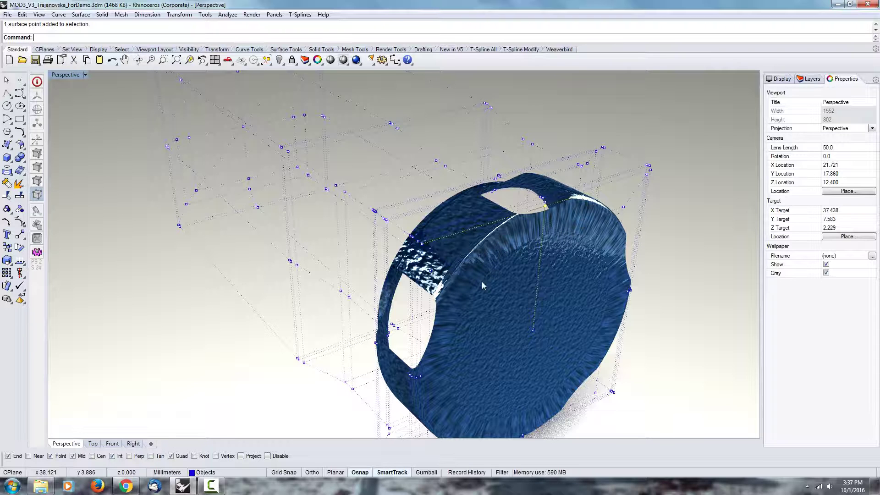
pyautogui.press('F11')
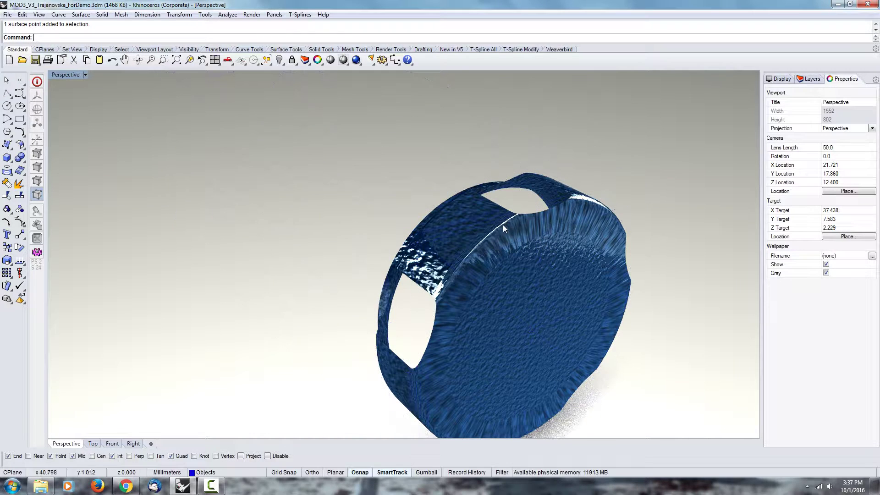
# - Shrink the collar's underlying surface to its trimmed boundary with ShrinkTrimmedSrf and inspect the rim texture
pyautogui.click(506, 246)
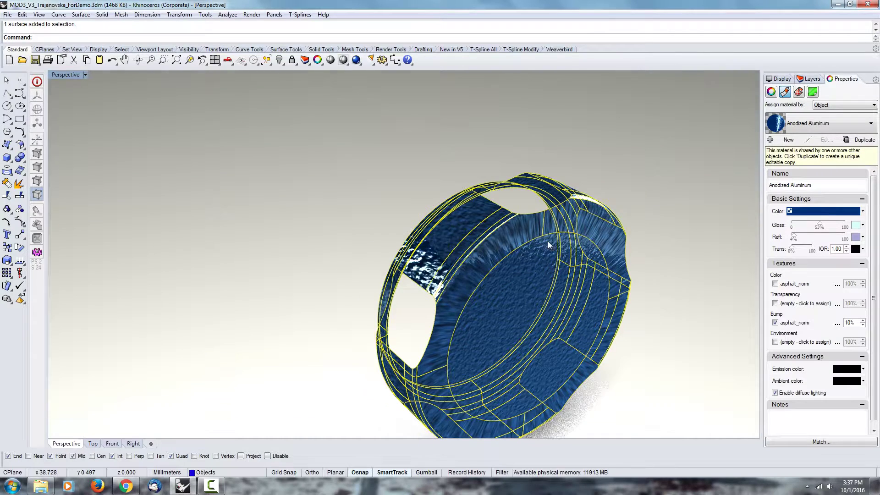
pyautogui.moveTo(548, 245); pyautogui.dragTo(381, 251, button='right')
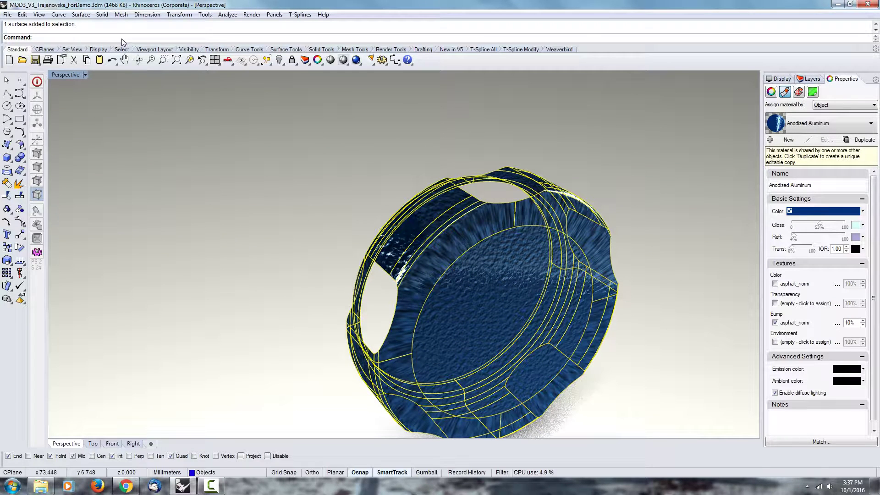
pyautogui.write('ShrinkTrimmedSrf')
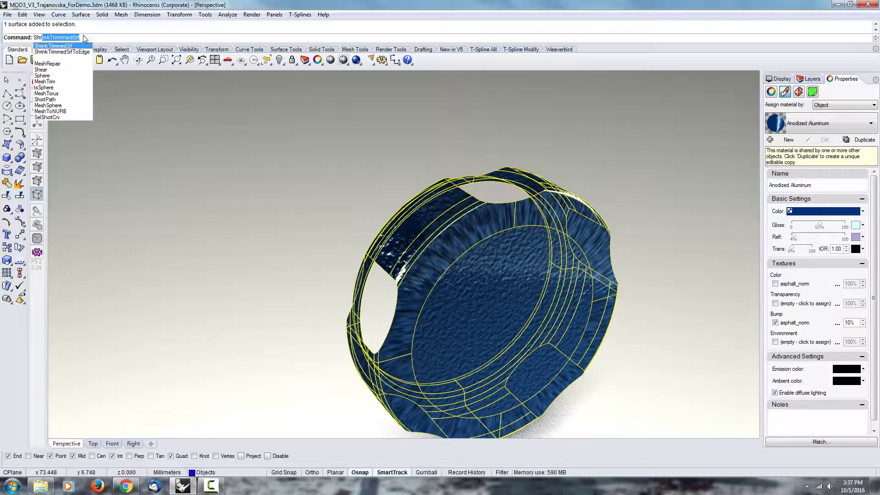
pyautogui.press('Return')
pyautogui.moveTo(566, 239); pyautogui.dragTo(541, 246, button='right')
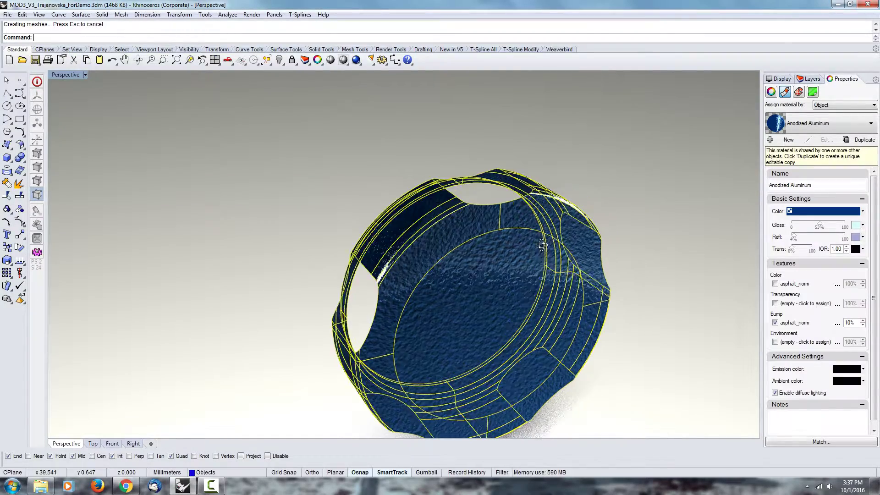
pyautogui.scroll(3, 441, 207)
pyautogui.moveTo(419, 209); pyautogui.dragTo(444, 200, button='right')
pyautogui.moveTo(583, 164); pyautogui.dragTo(572, 165, button='right')
# - Turn on the shrunk collar's control points to view their layout, and undo the ShrinkTrimmedSrf operation
pyautogui.click(19, 184)
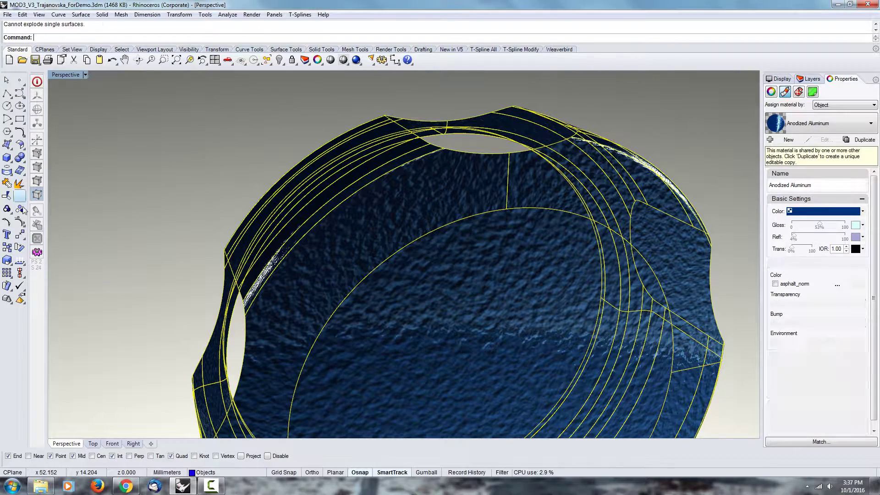
pyautogui.click(20, 223)
pyautogui.scroll(-4, 483, 175)
pyautogui.moveTo(506, 170); pyautogui.dragTo(464, 106, button='right')
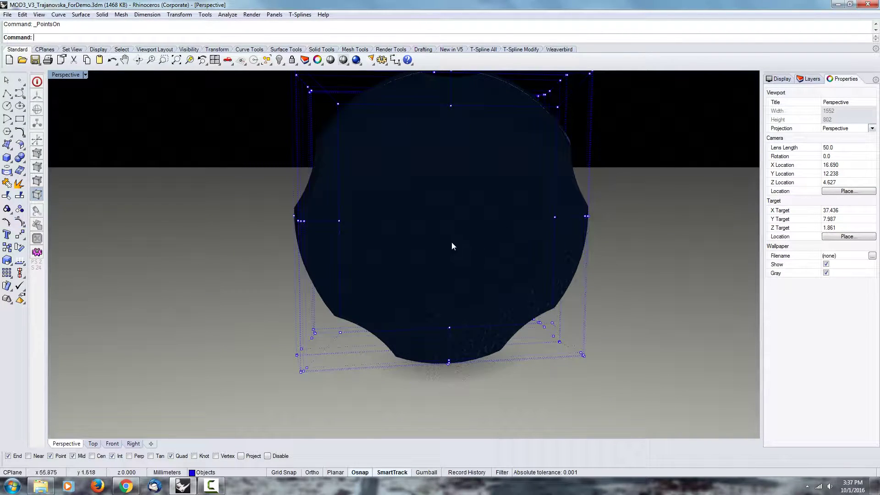
pyautogui.hotkey('ctrl', 'z')
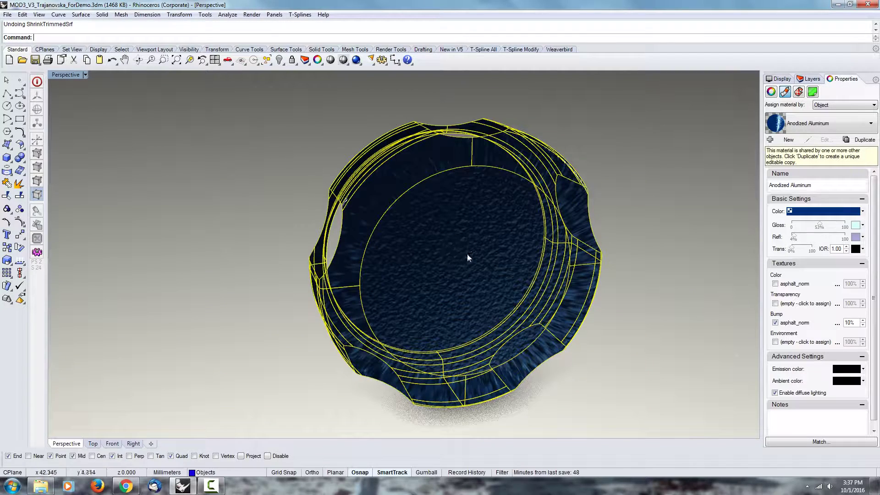
# - Turn on the unshrunk collar's control points, select the surface point at its centre to examine it, and turn the points off
pyautogui.click(601, 209)
pyautogui.moveTo(601, 210); pyautogui.dragTo(562, 271, button='right')
pyautogui.click(562, 271)
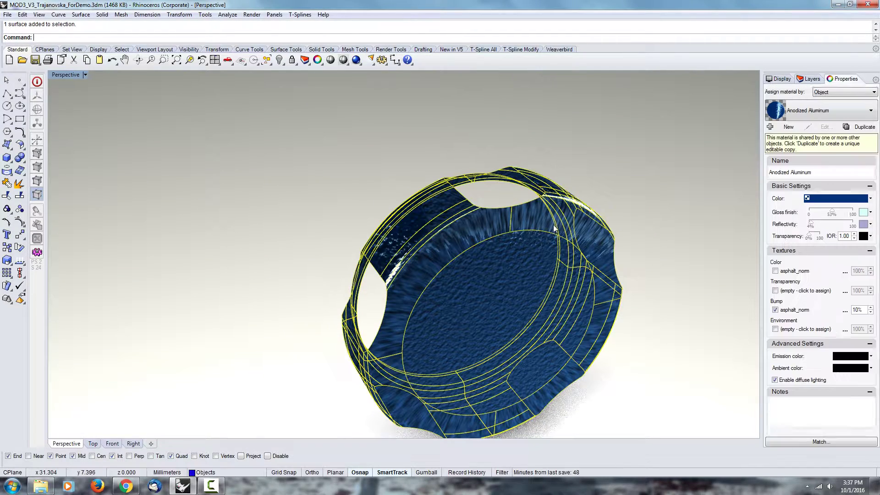
pyautogui.click(20, 223)
pyautogui.click(513, 332)
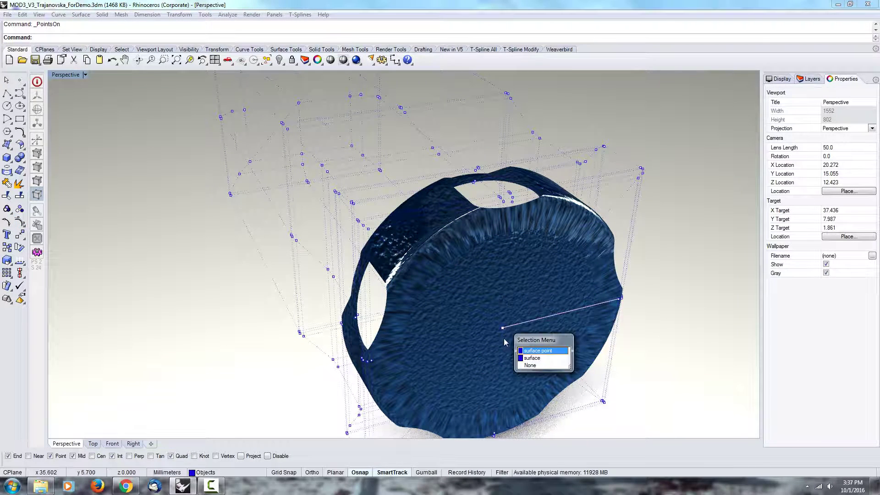
pyautogui.click(537, 351)
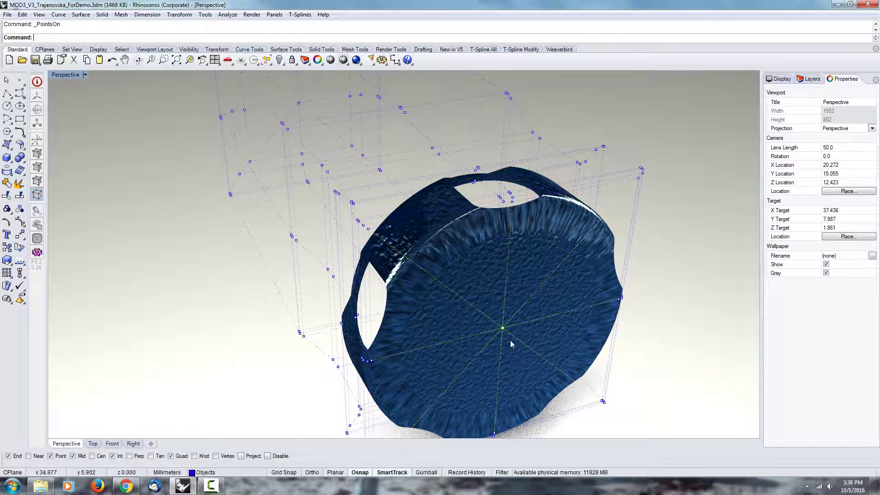
pyautogui.press('Escape')
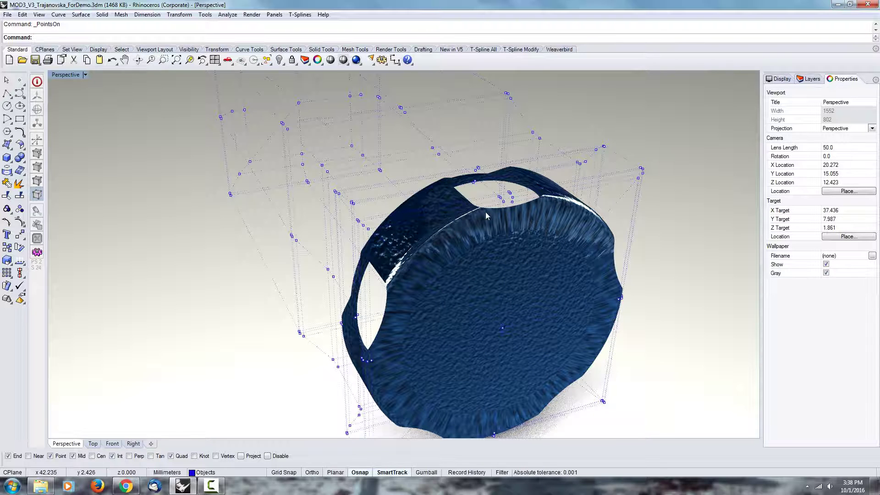
pyautogui.press('Escape')
# - Copy the collar surface to an empty spot beside the original
pyautogui.click(416, 199)
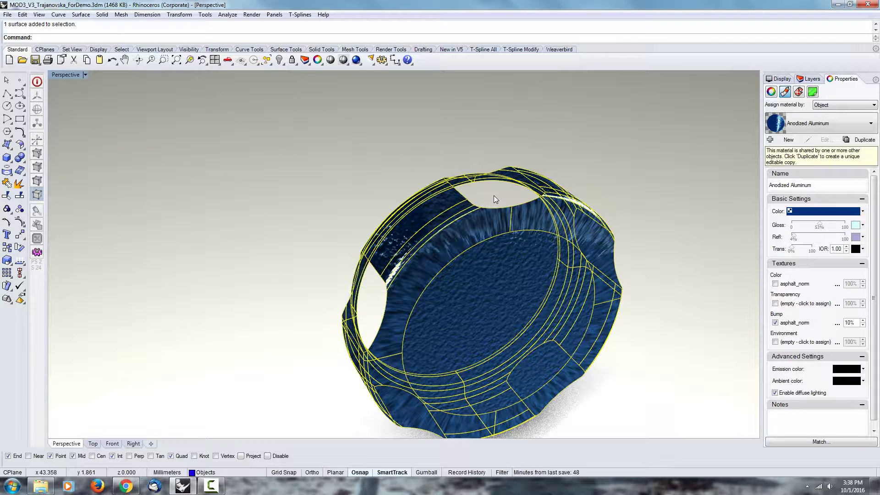
pyautogui.write('Cop')
pyautogui.press('Return')
pyautogui.scroll(-5, 494, 196)
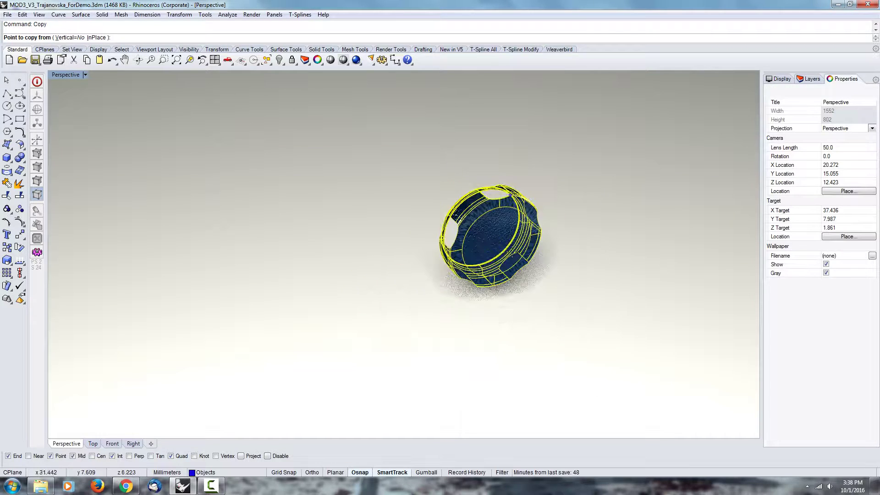
pyautogui.click(499, 307)
pyautogui.click(359, 339)
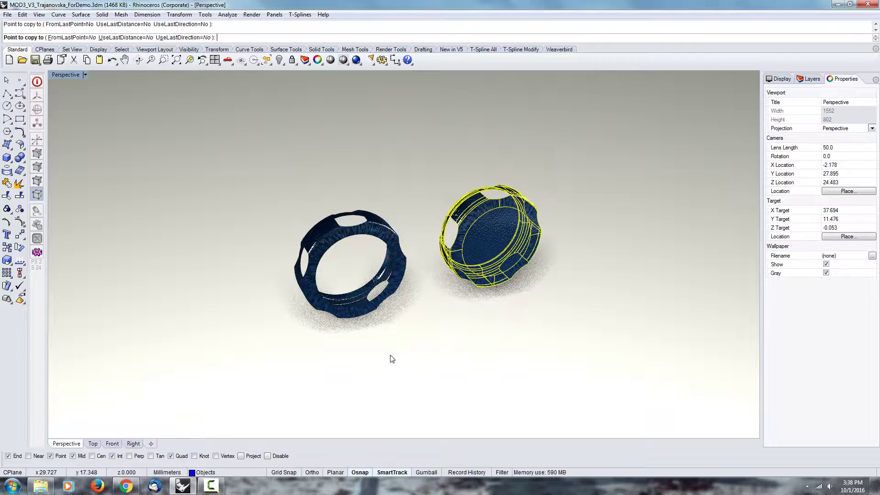
pyautogui.press('Return')
# - Shrink the original capped collar's underlying surface to its trims with ShrinkTrimmedSrf
pyautogui.scroll(3, 468, 226)
pyautogui.click(472, 220)
pyautogui.moveTo(473, 216); pyautogui.dragTo(486, 229, button='right')
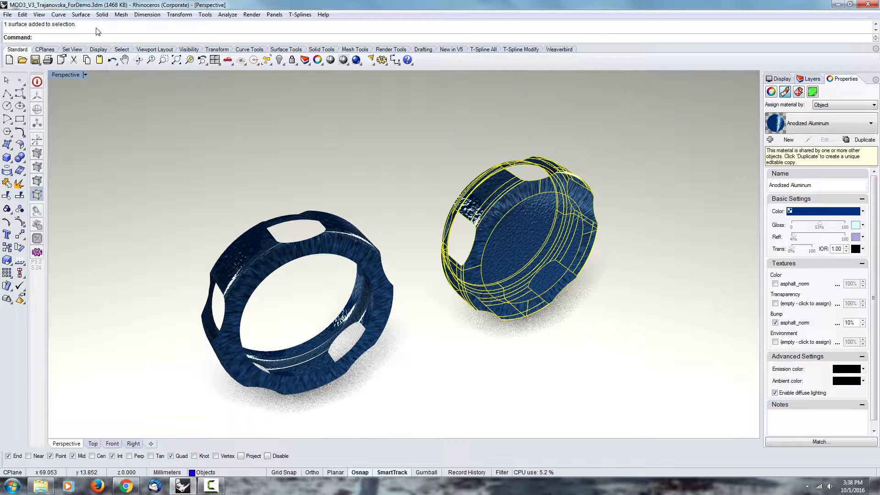
pyautogui.write('ShrinkTrimmedSrf')
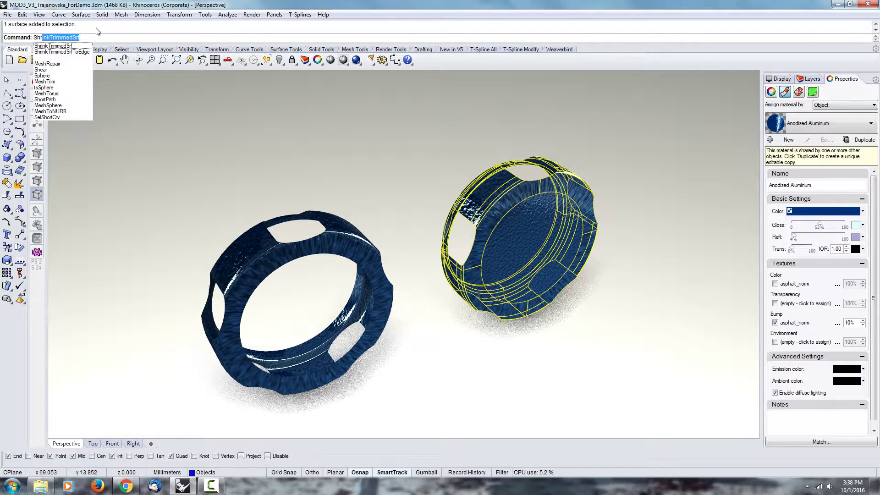
pyautogui.press('Return')
pyautogui.click(389, 215)
pyautogui.moveTo(389, 215); pyautogui.dragTo(383, 248, button='right')
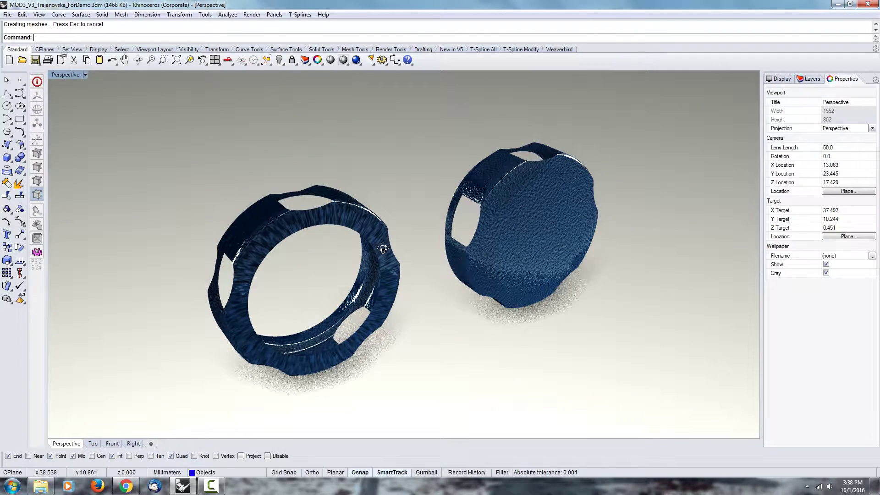
# - Turn on the control points of both the shrunk collar and the unshrunk copy
pyautogui.click(529, 182)
pyautogui.keyDown('shift'); pyautogui.click(356, 207); pyautogui.keyUp('shift')
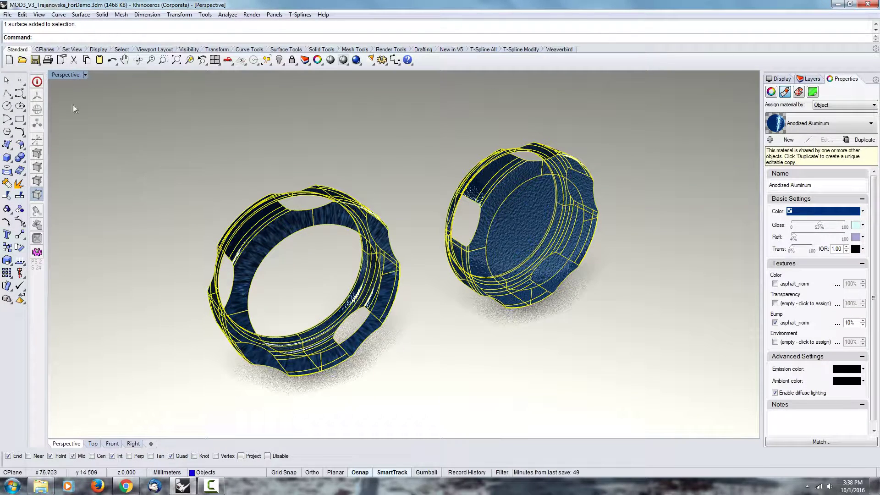
pyautogui.click(19, 222)
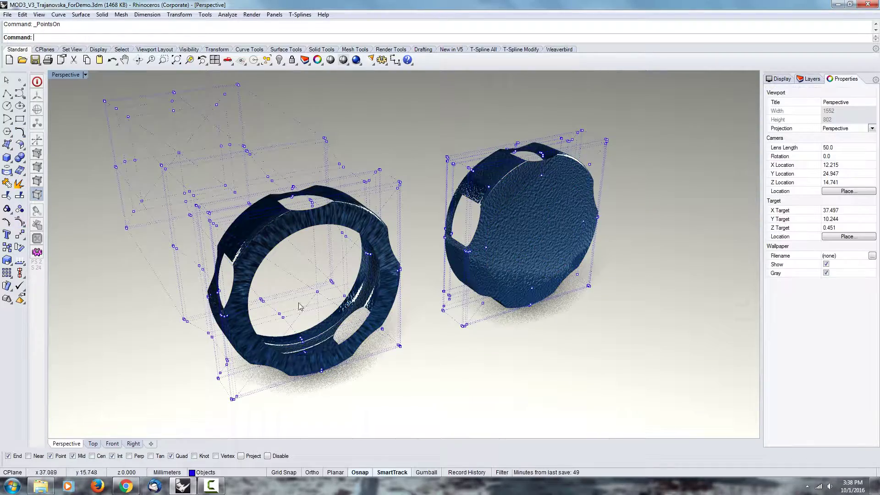
pyautogui.scroll(5, 298, 306)
# - Compare the two collars' control points by selecting one at the copy's centre and one on the shrunk collar's face
pyautogui.click(360, 313)
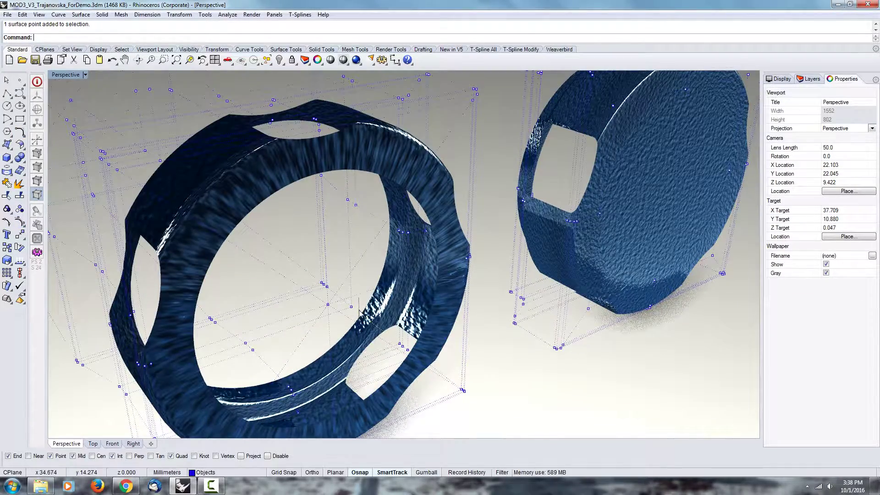
pyautogui.moveTo(360, 311); pyautogui.dragTo(351, 227, button='right')
pyautogui.scroll(-6, 412, 204)
pyautogui.scroll(7, 324, 168)
pyautogui.moveTo(319, 185); pyautogui.dragTo(315, 196, button='right')
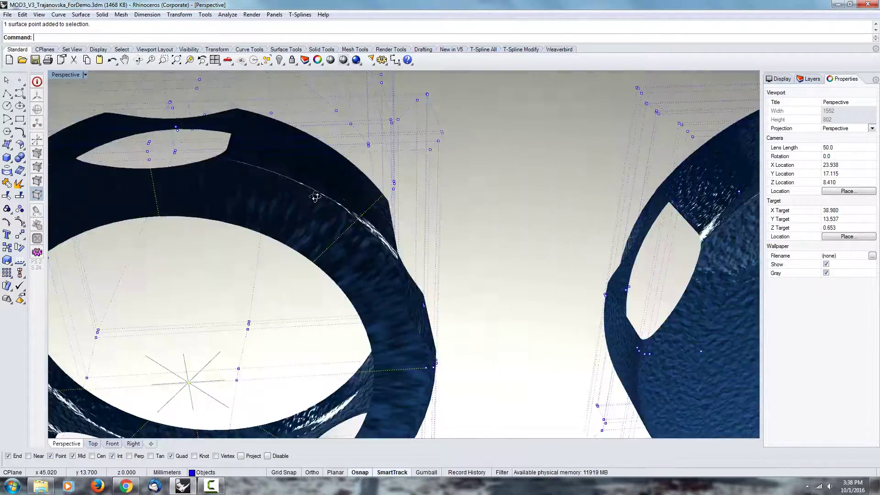
pyautogui.scroll(-10, 315, 197)
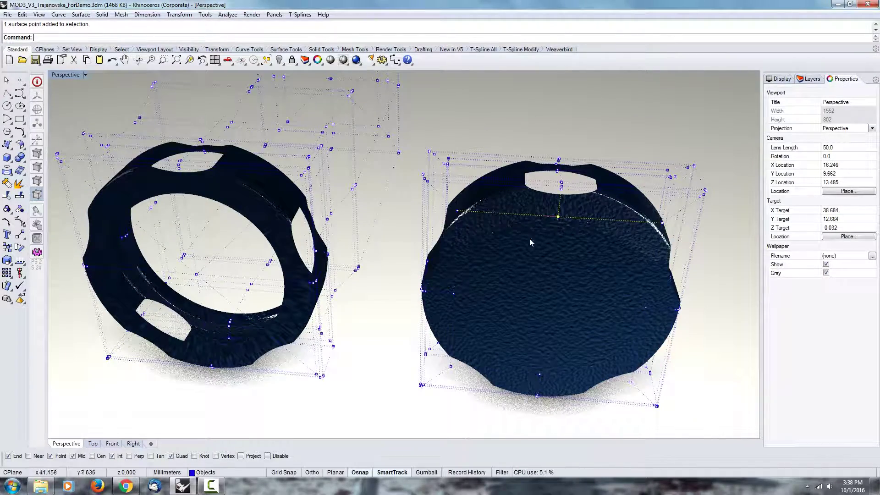
pyautogui.moveTo(530, 239); pyautogui.dragTo(615, 167, button='right')
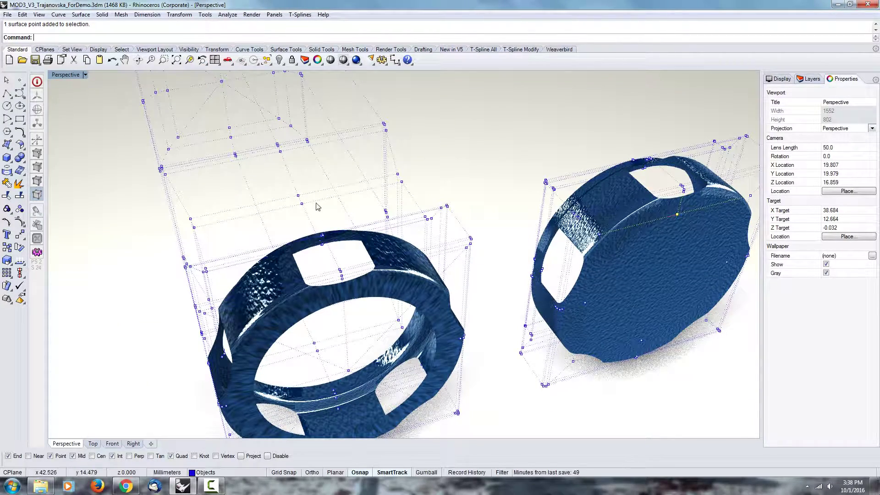
# - Delete the group of control points extending farthest above the unshrunk collar copy
pyautogui.moveTo(333, 218); pyautogui.dragTo(322, 277, button='right')
pyautogui.scroll(-6, 309, 241)
pyautogui.moveTo(308, 235); pyautogui.dragTo(301, 264, button='right')
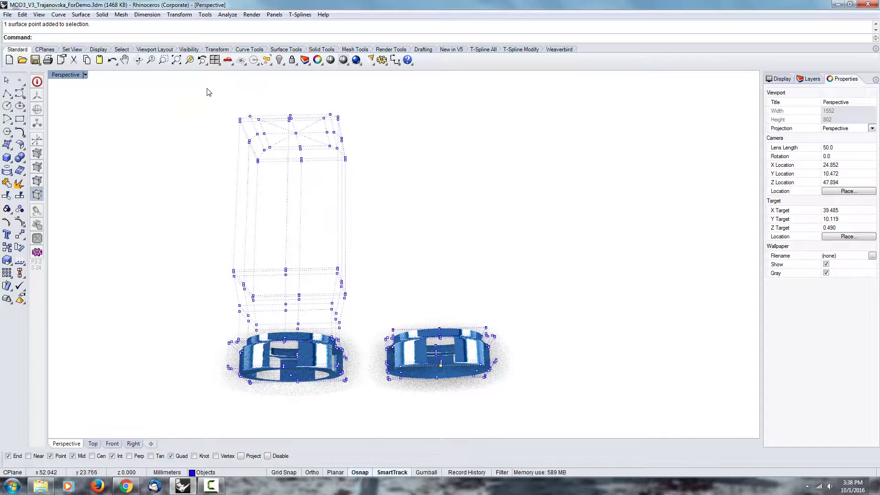
pyautogui.moveTo(199, 94); pyautogui.dragTo(393, 298)
pyautogui.moveTo(365, 274); pyautogui.dragTo(354, 306, button='right')
pyautogui.scroll(3, 259, 318)
pyautogui.moveTo(271, 318); pyautogui.dragTo(322, 279, button='right')
pyautogui.press('Delete')
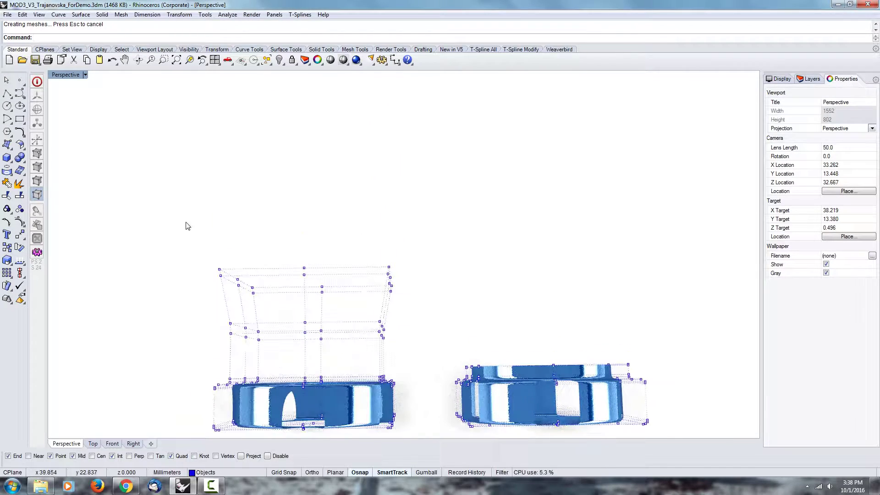
# - Delete the remaining rows of excess control points extending beyond the unshrunk collar copy
pyautogui.moveTo(186, 222); pyautogui.dragTo(466, 303)
pyautogui.moveTo(453, 300); pyautogui.dragTo(340, 332, button='right')
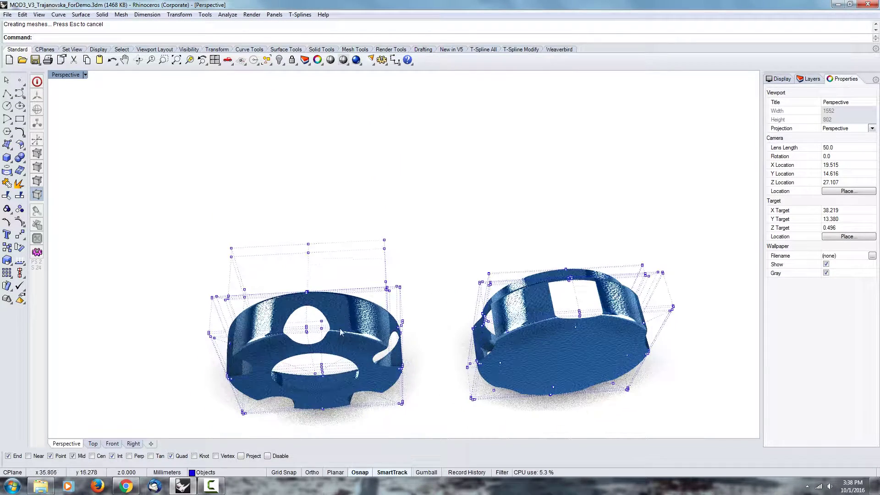
pyautogui.moveTo(427, 258); pyautogui.dragTo(320, 273, button='right')
pyautogui.moveTo(175, 243); pyautogui.dragTo(407, 350)
pyautogui.moveTo(368, 369); pyautogui.dragTo(329, 221, button='right')
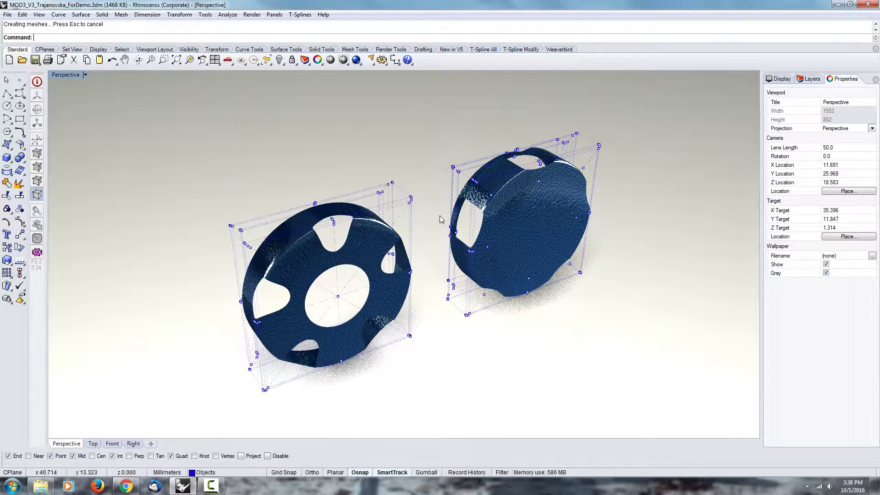
# - Compare the rendered textures of the shrunk collar and the edited copy, and turn their control points off
pyautogui.moveTo(439, 219); pyautogui.dragTo(390, 188, button='right')
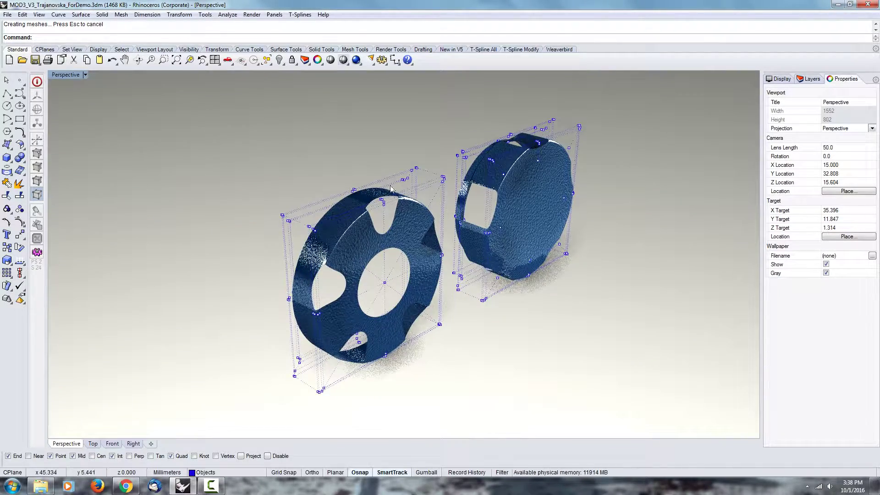
pyautogui.scroll(5, 527, 196)
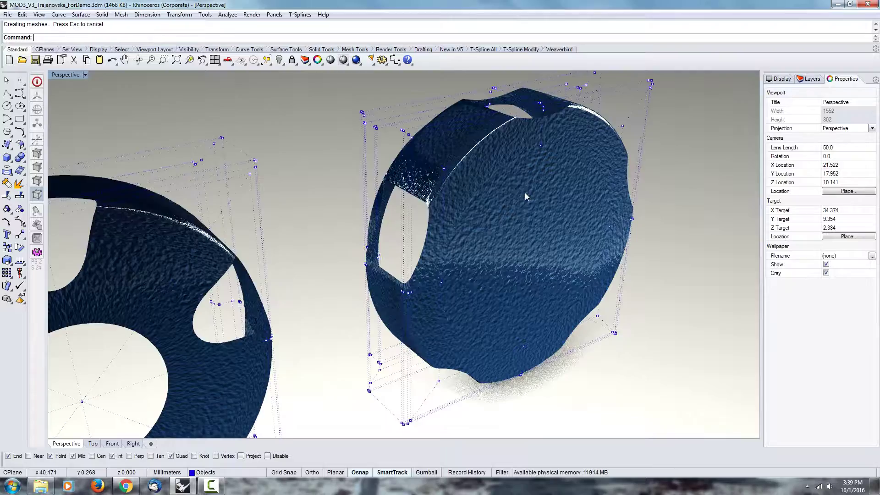
pyautogui.moveTo(497, 219)
pyautogui.mouseDown(button='right')
pyautogui.moveTo(450, 200)
pyautogui.moveTo(452, 179)
pyautogui.moveTo(444, 180)
pyautogui.moveTo(444, 196)
pyautogui.moveTo(511, 220)
pyautogui.mouseUp(button='right')
pyautogui.scroll(4, 450, 179)
pyautogui.scroll(-6, 527, 236)
pyautogui.moveTo(543, 257); pyautogui.dragTo(549, 226, button='right')
pyautogui.scroll(-4, 561, 196)
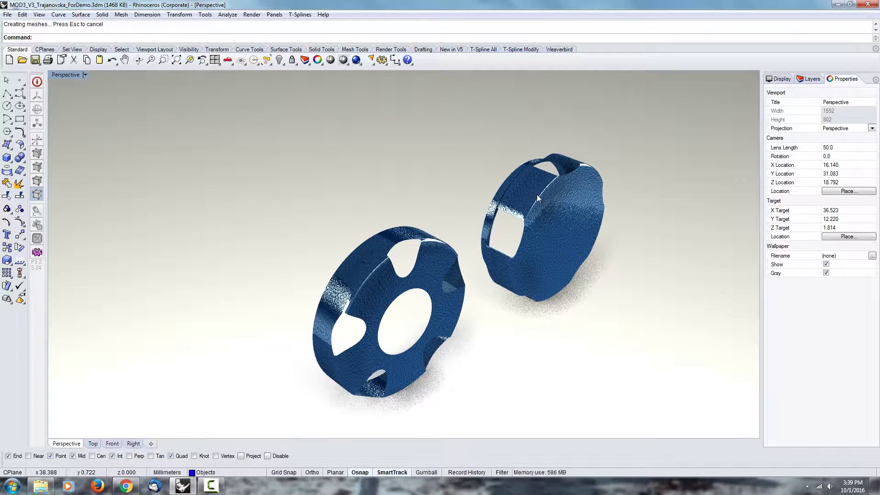